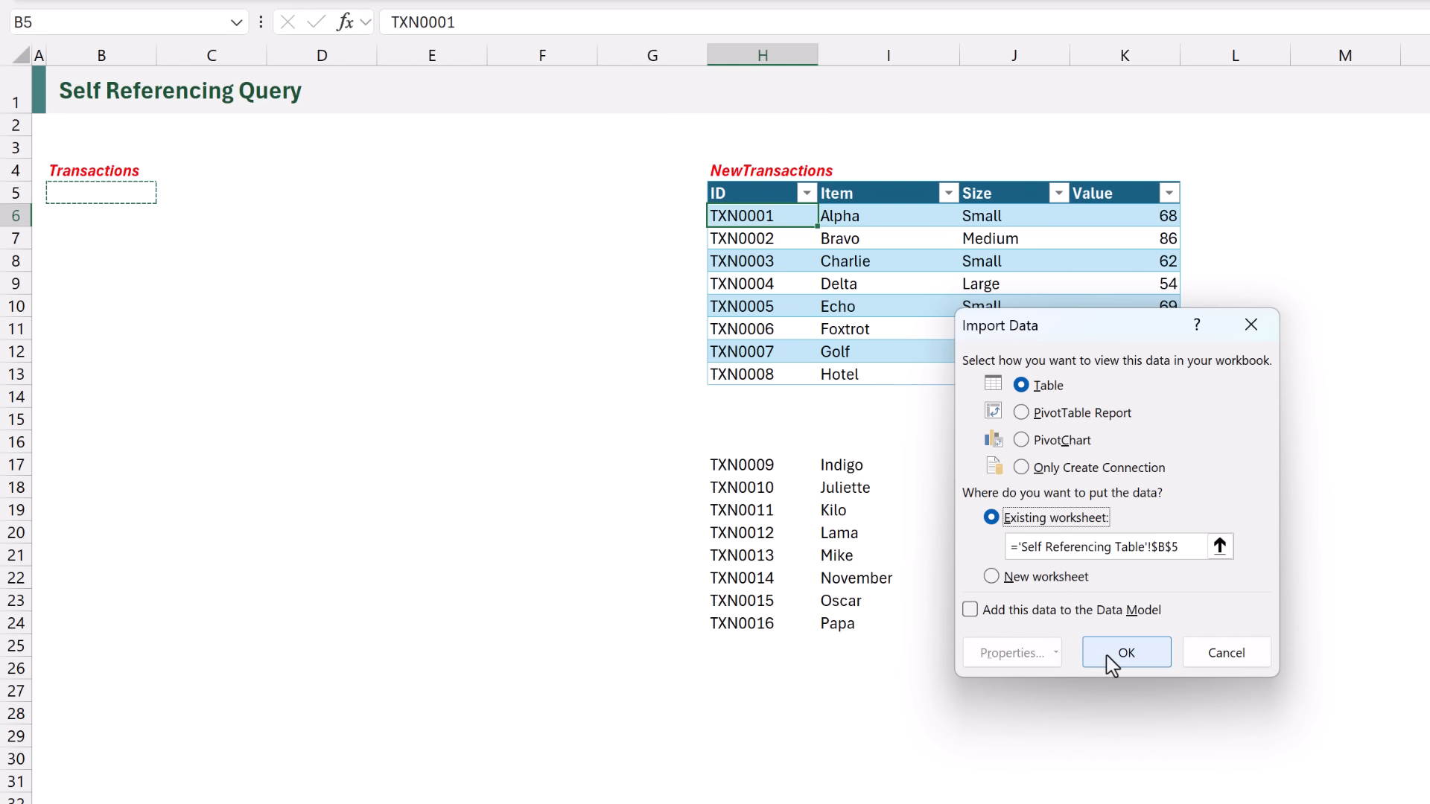
# Load the query as a table at cell B5 of the existing worksheet and turn off its automatic column width adjustment.
pyautogui.click(1108, 659)
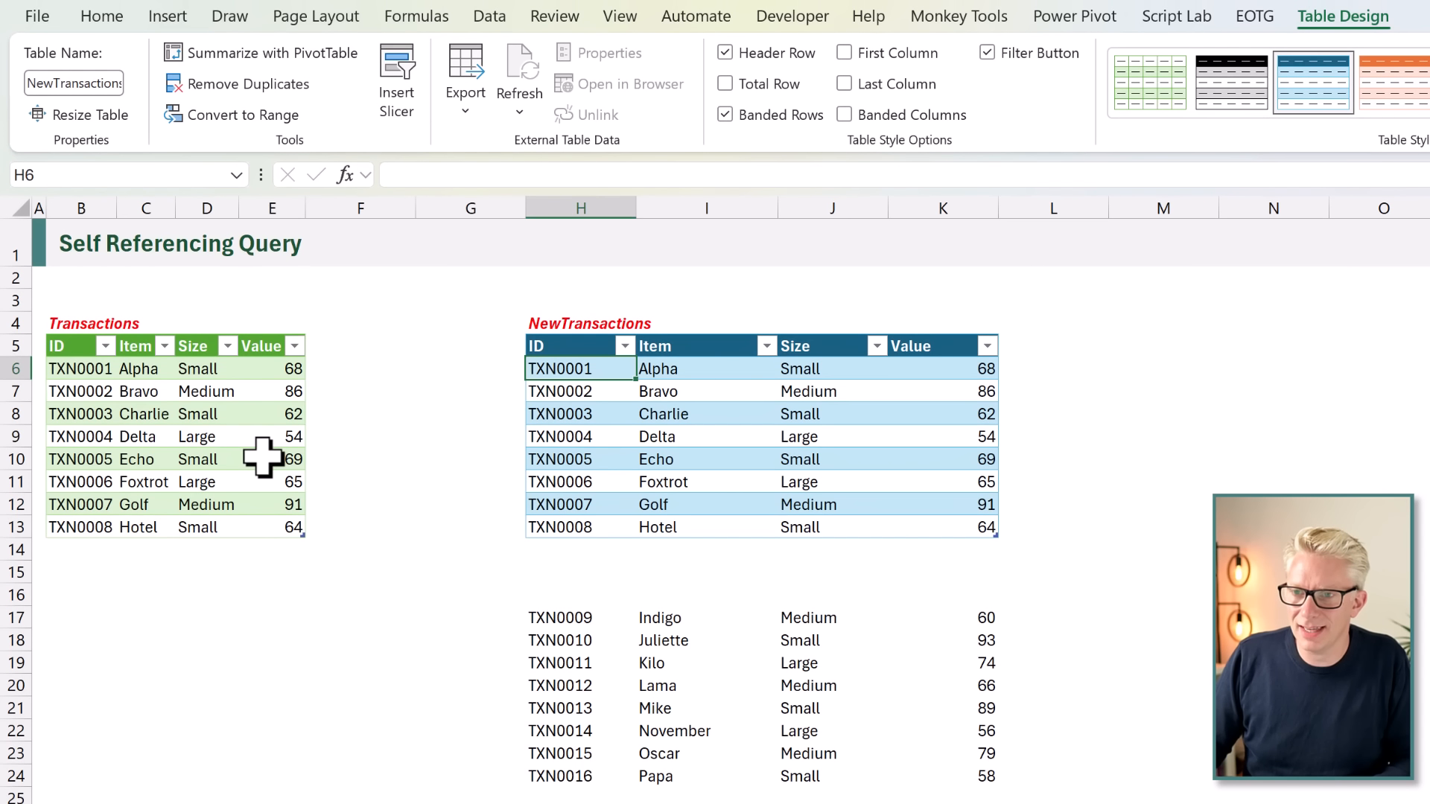
pyautogui.click(205, 389)
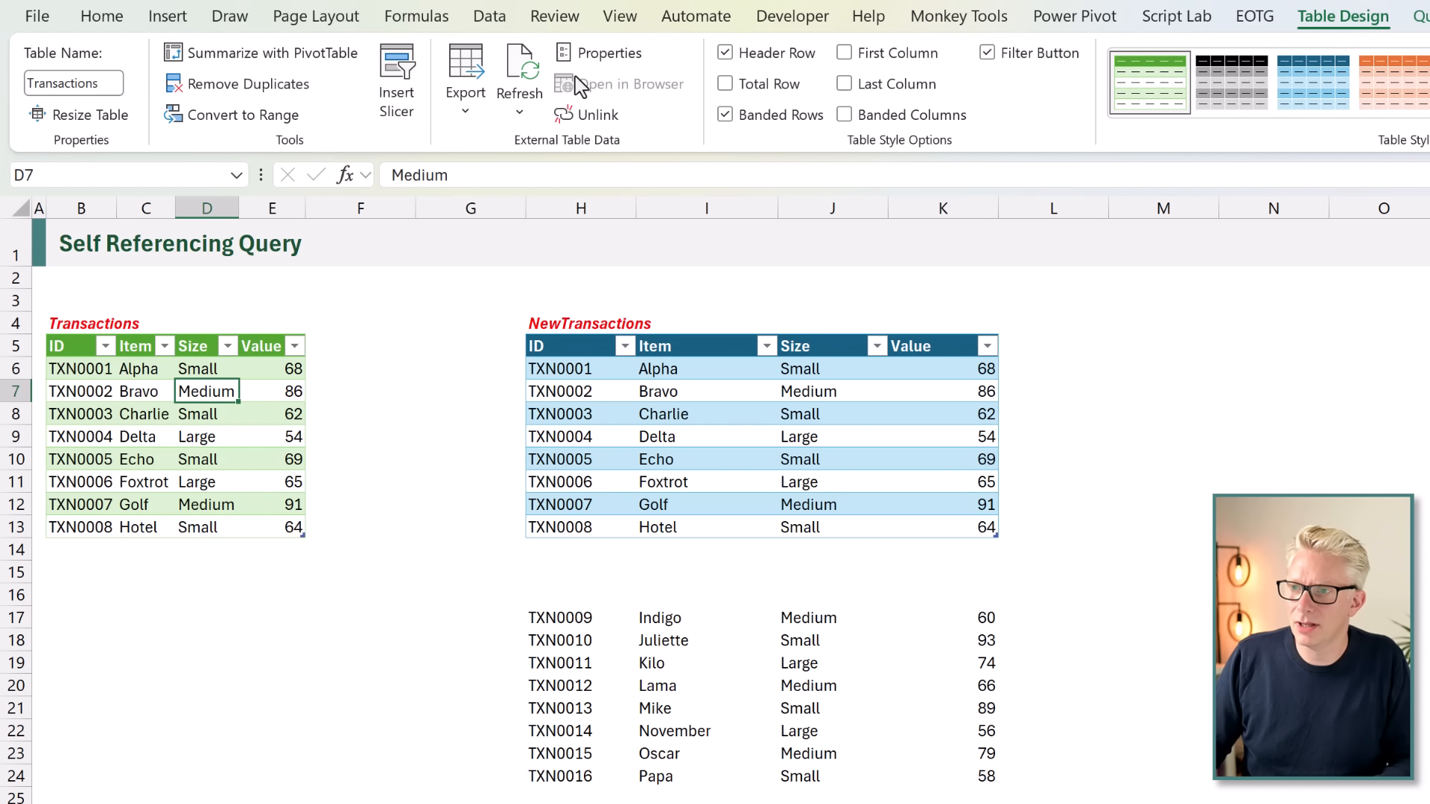
pyautogui.click(600, 52)
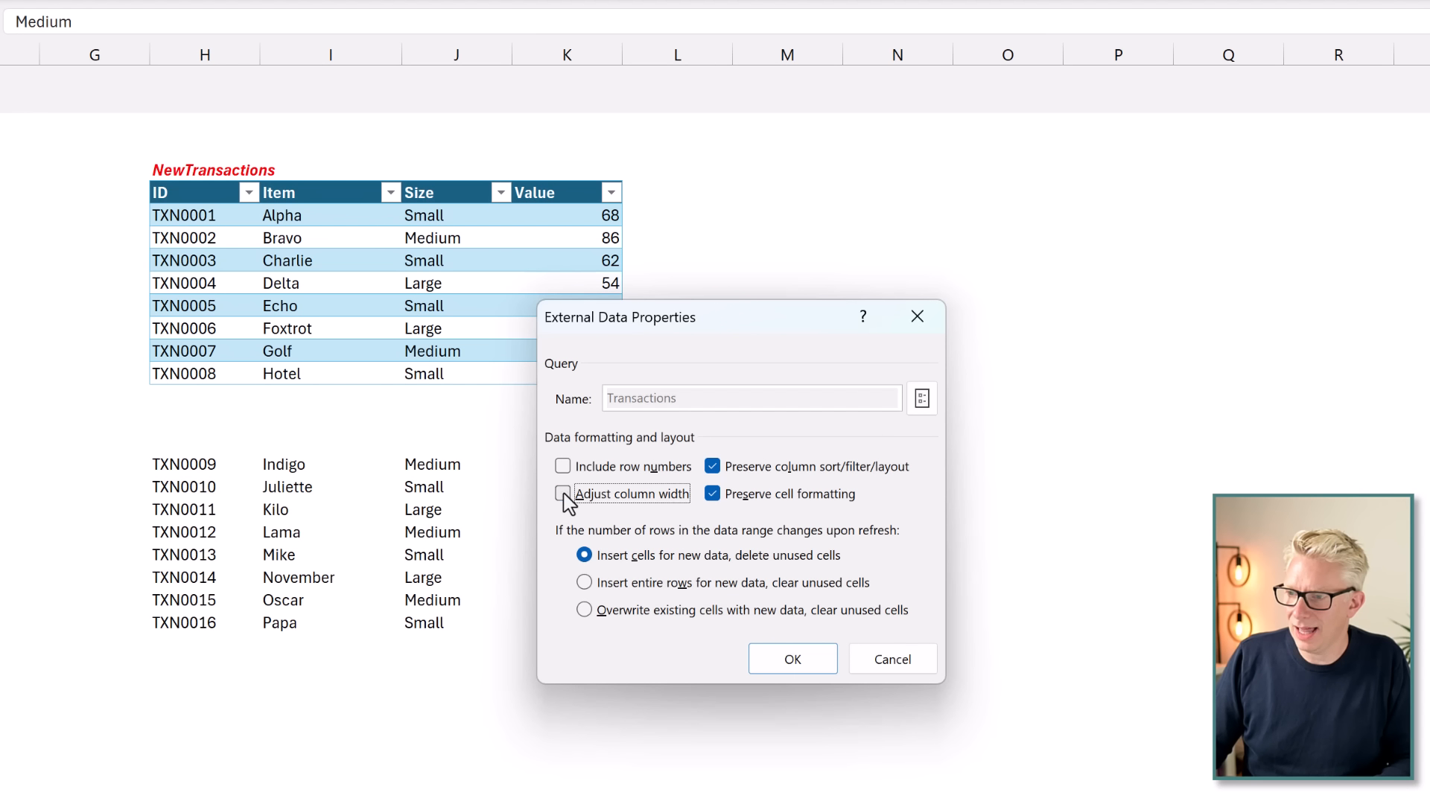
pyautogui.click(793, 659)
# Copy column G's width onto columns B through E using Paste Special with column widths only.
pyautogui.click(67, 54)
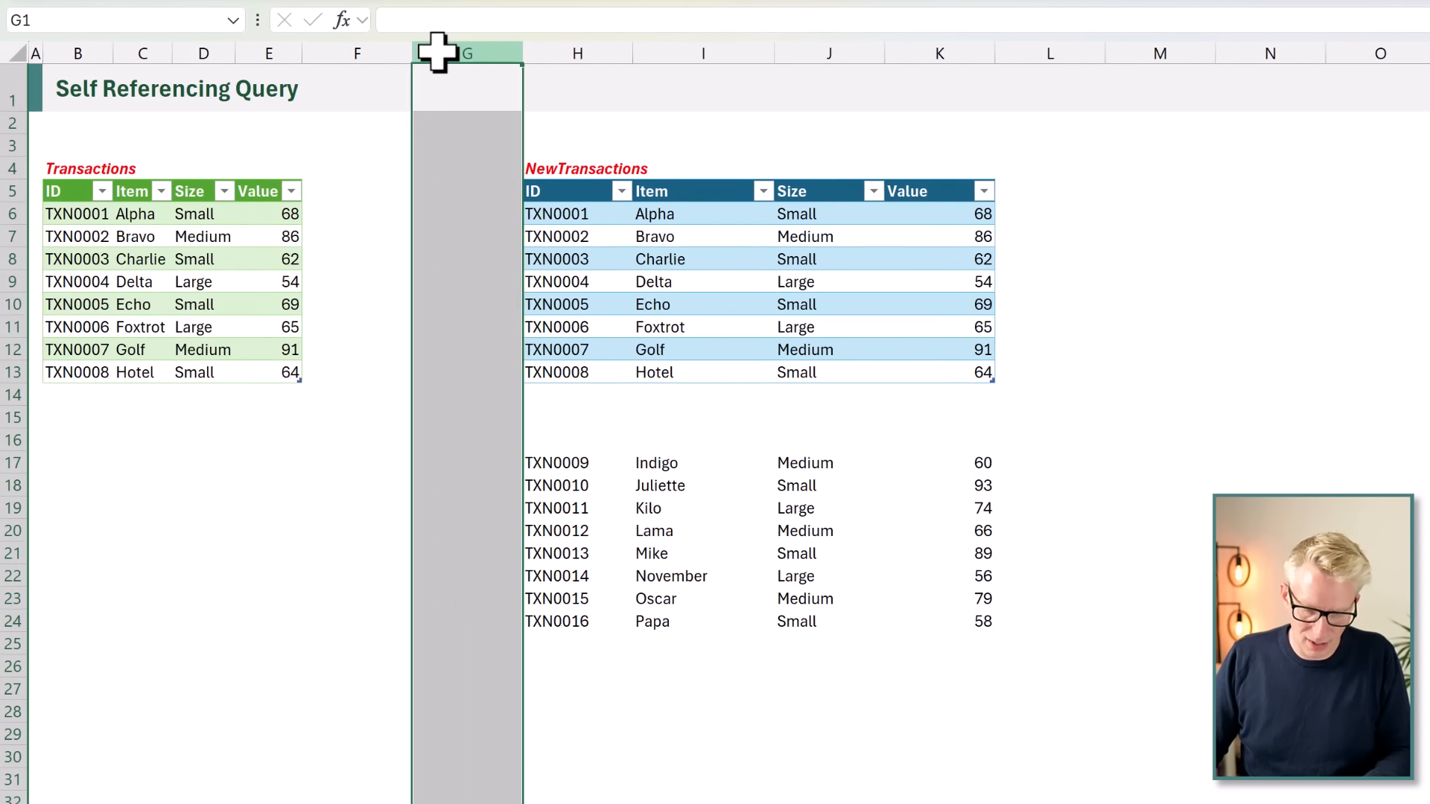
pyautogui.hotkey('ctrl', 'c')
pyautogui.moveTo(112, 54); pyautogui.dragTo(271, 51)
pyautogui.rightClick(270, 50)
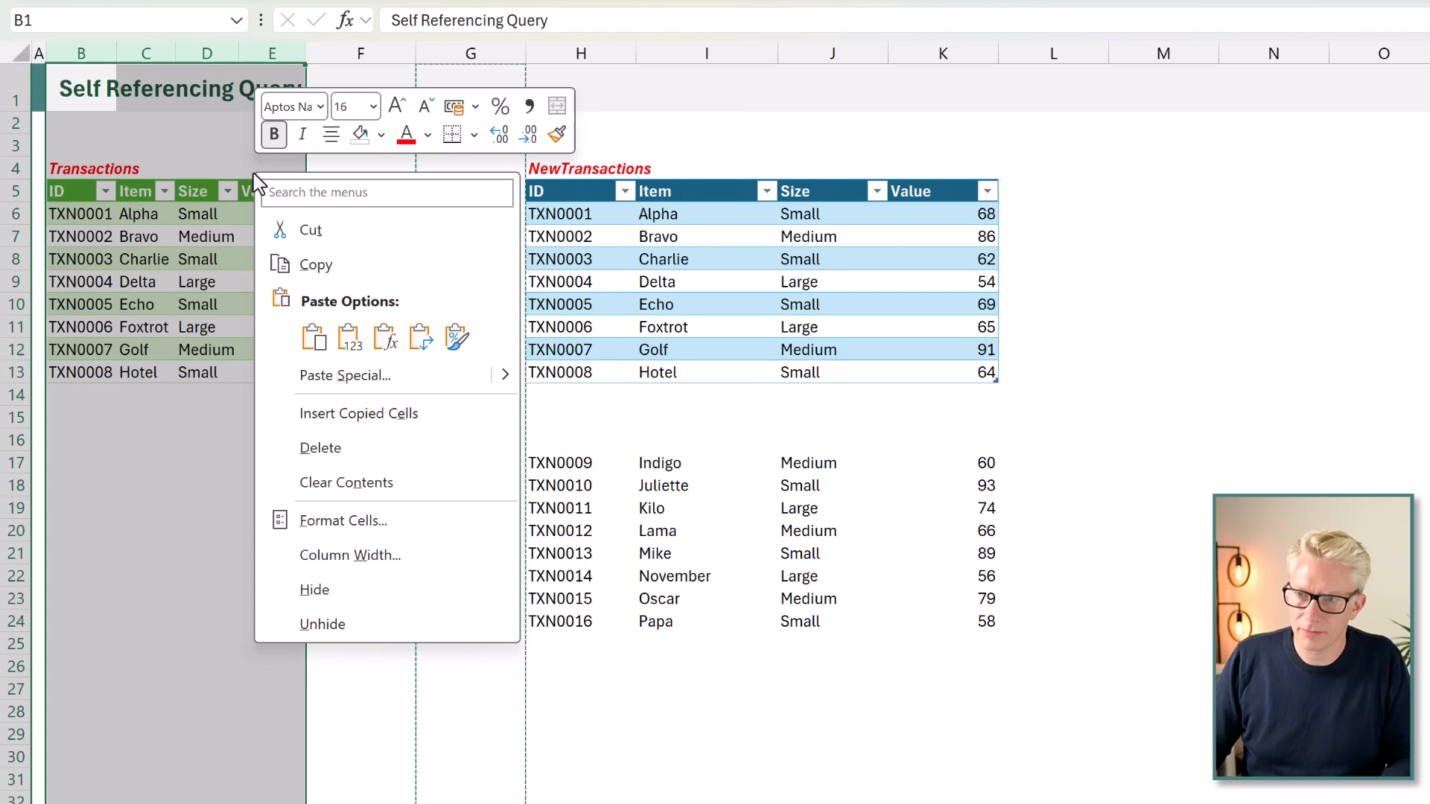
pyautogui.click(393, 376)
pyautogui.click(461, 317)
pyautogui.click(525, 615)
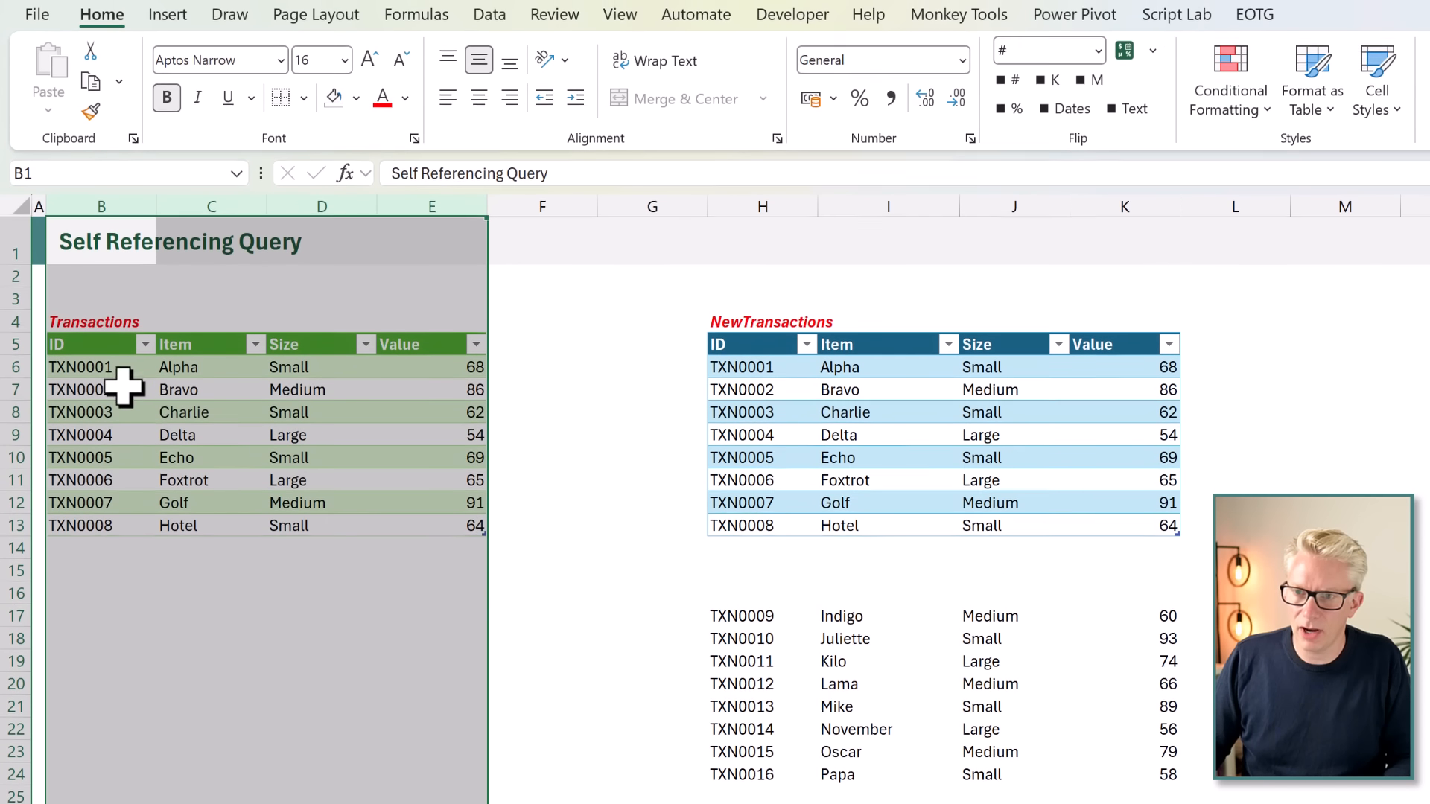
# Move the TXN0009 row directly beneath the last row of the NewTransactions table and refresh all queries.
pyautogui.click(118, 265)
pyautogui.click(490, 18)
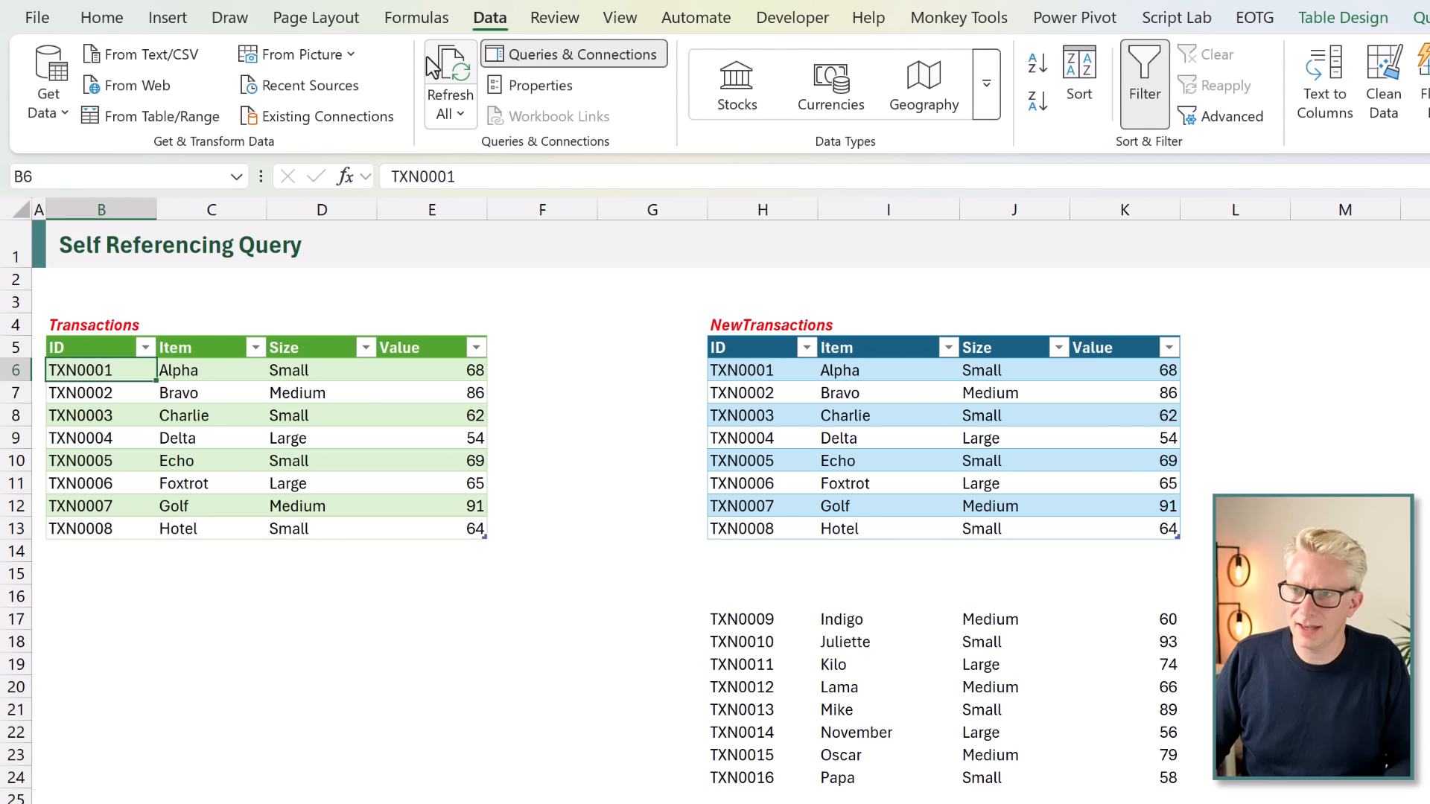
pyautogui.click(450, 71)
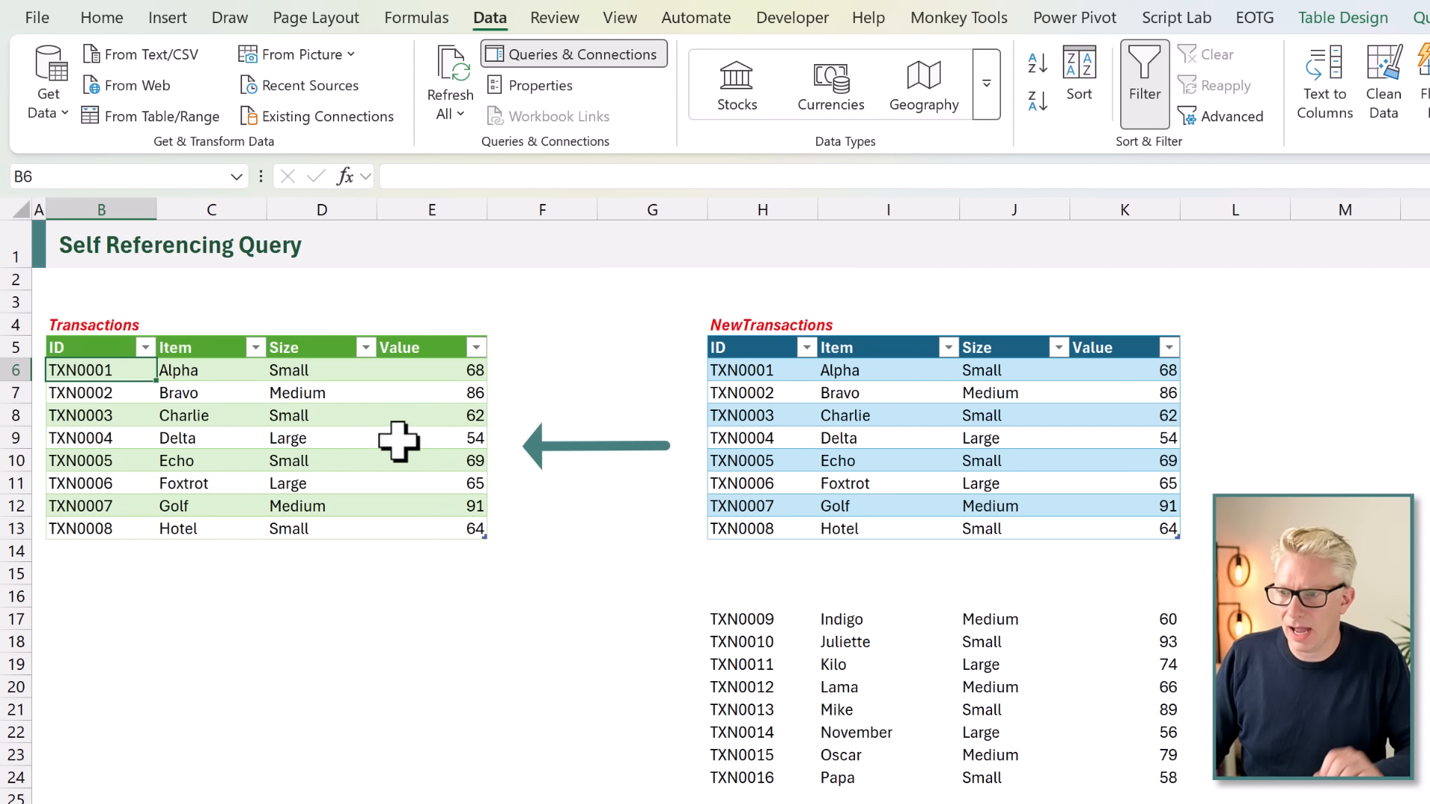
pyautogui.moveTo(740, 619); pyautogui.dragTo(1107, 554)
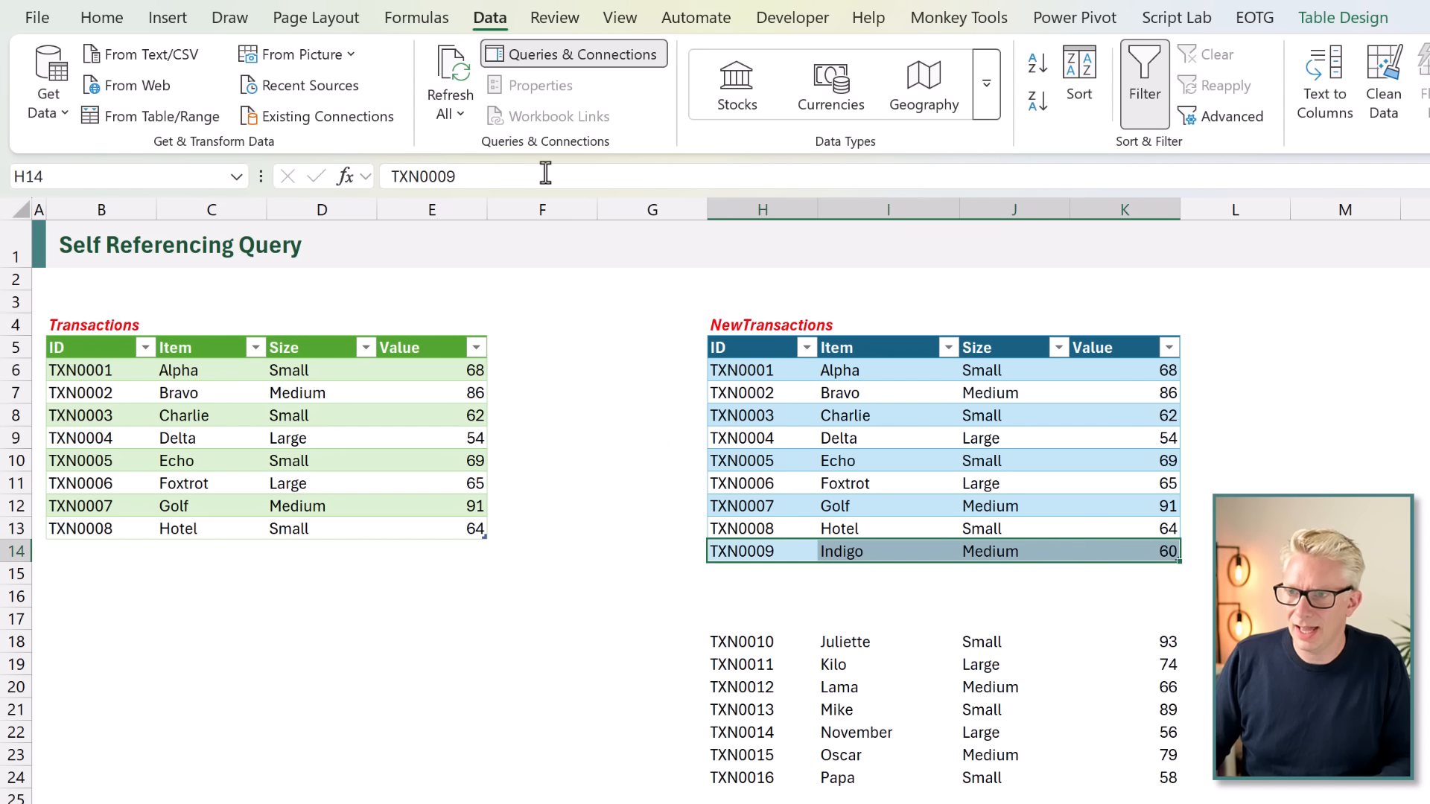
pyautogui.click(461, 84)
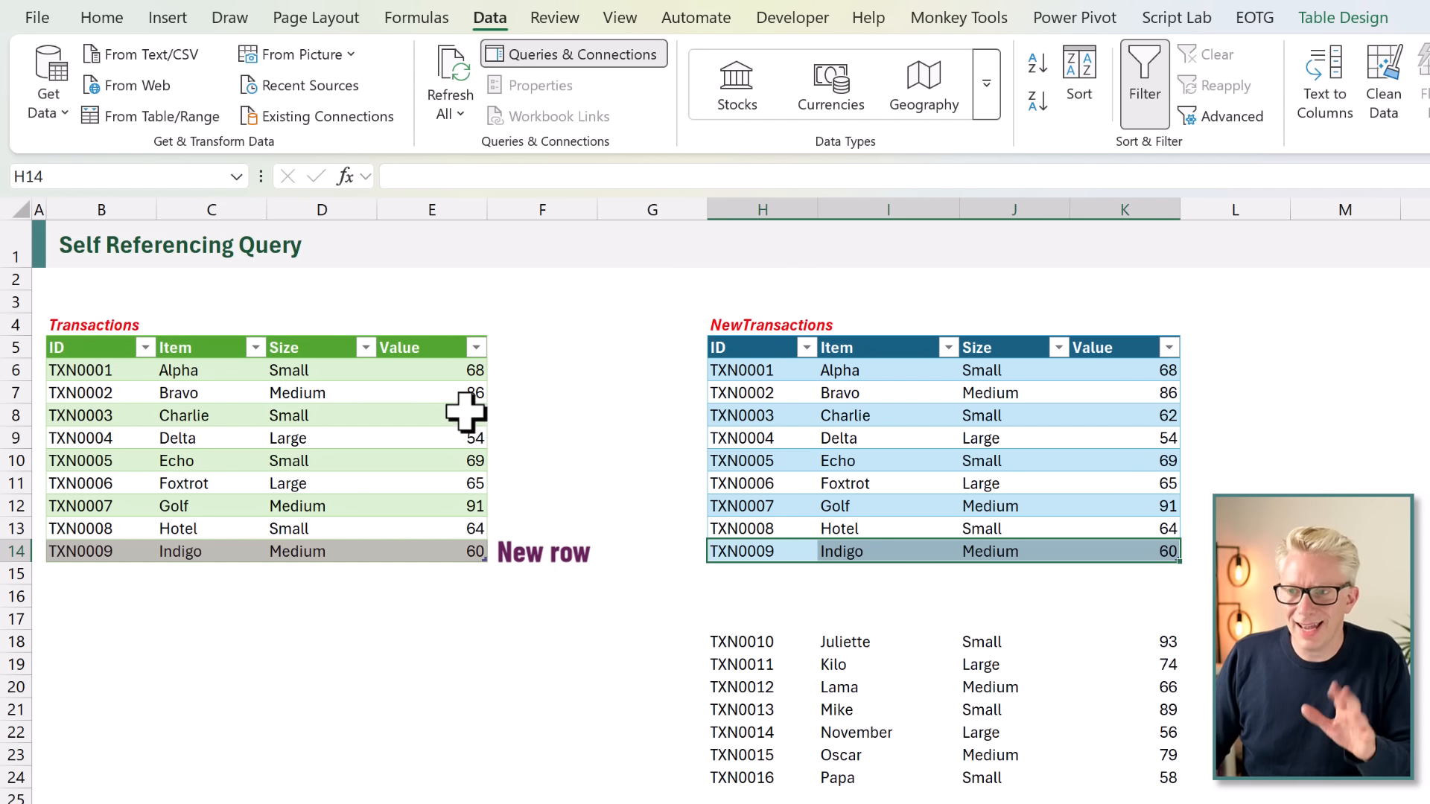
# Set the Value of TXN0002 in the Transactions table to 2000 and refresh all queries.
pyautogui.click(430, 392)
pyautogui.write('20')
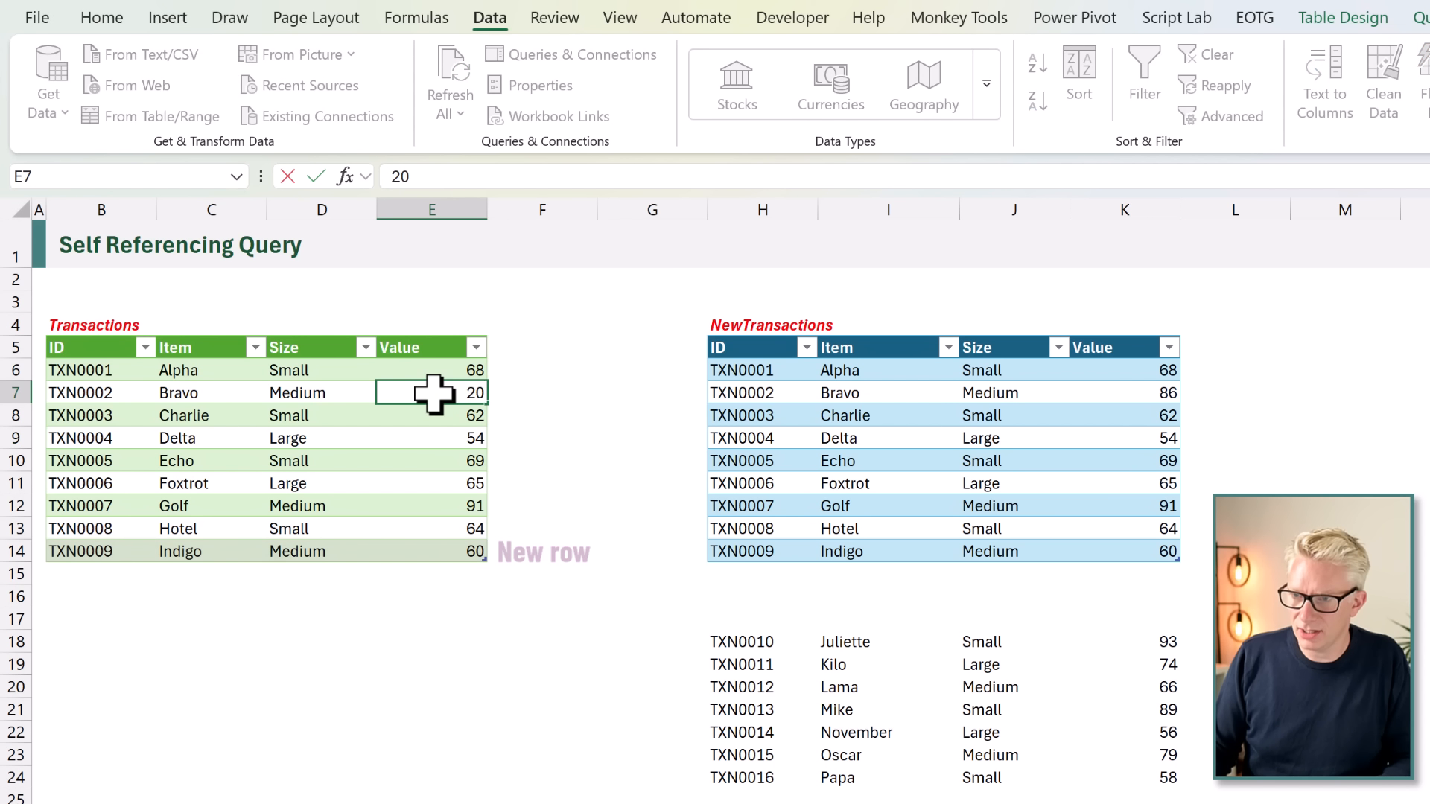
pyautogui.write('00')
pyautogui.press('Return')
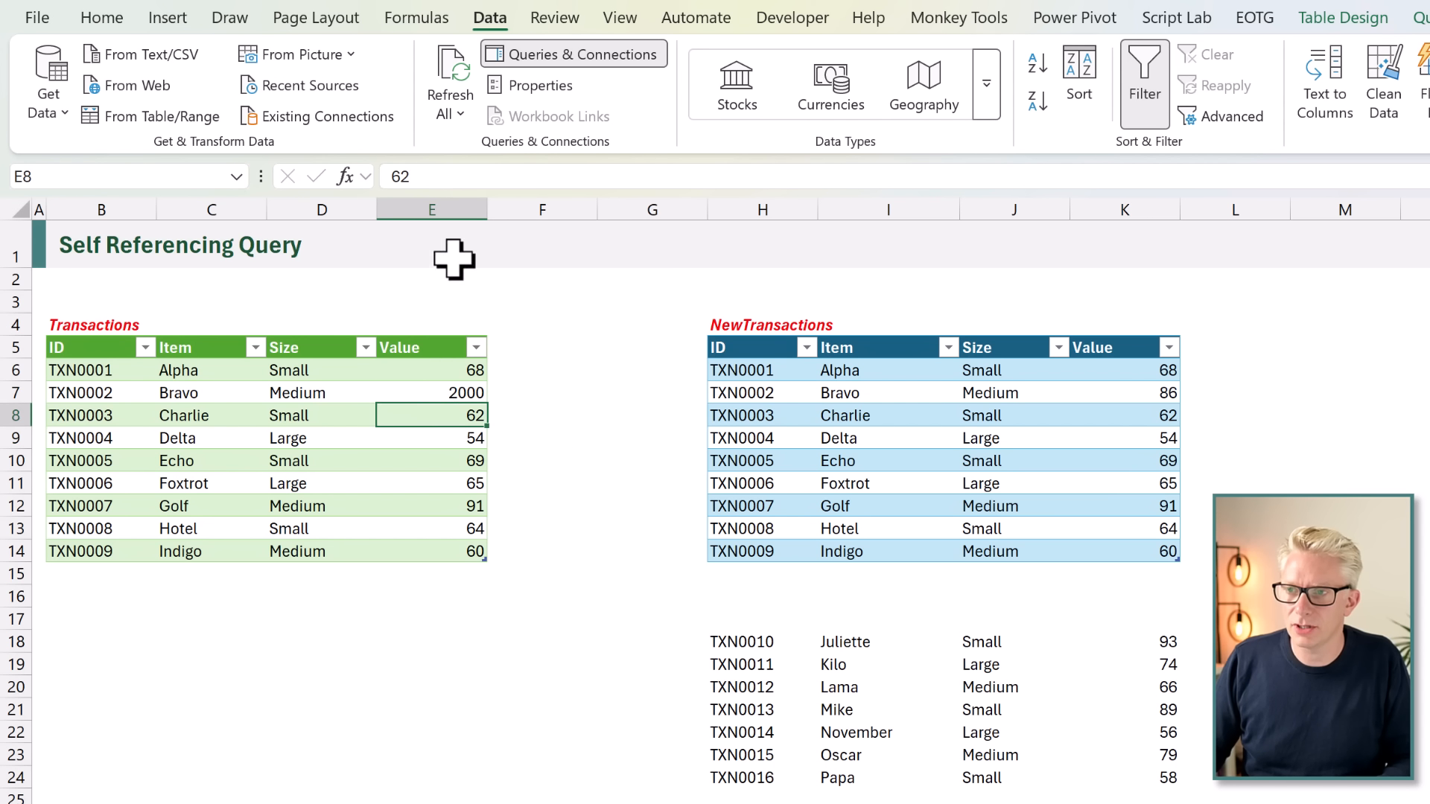
pyautogui.click(453, 97)
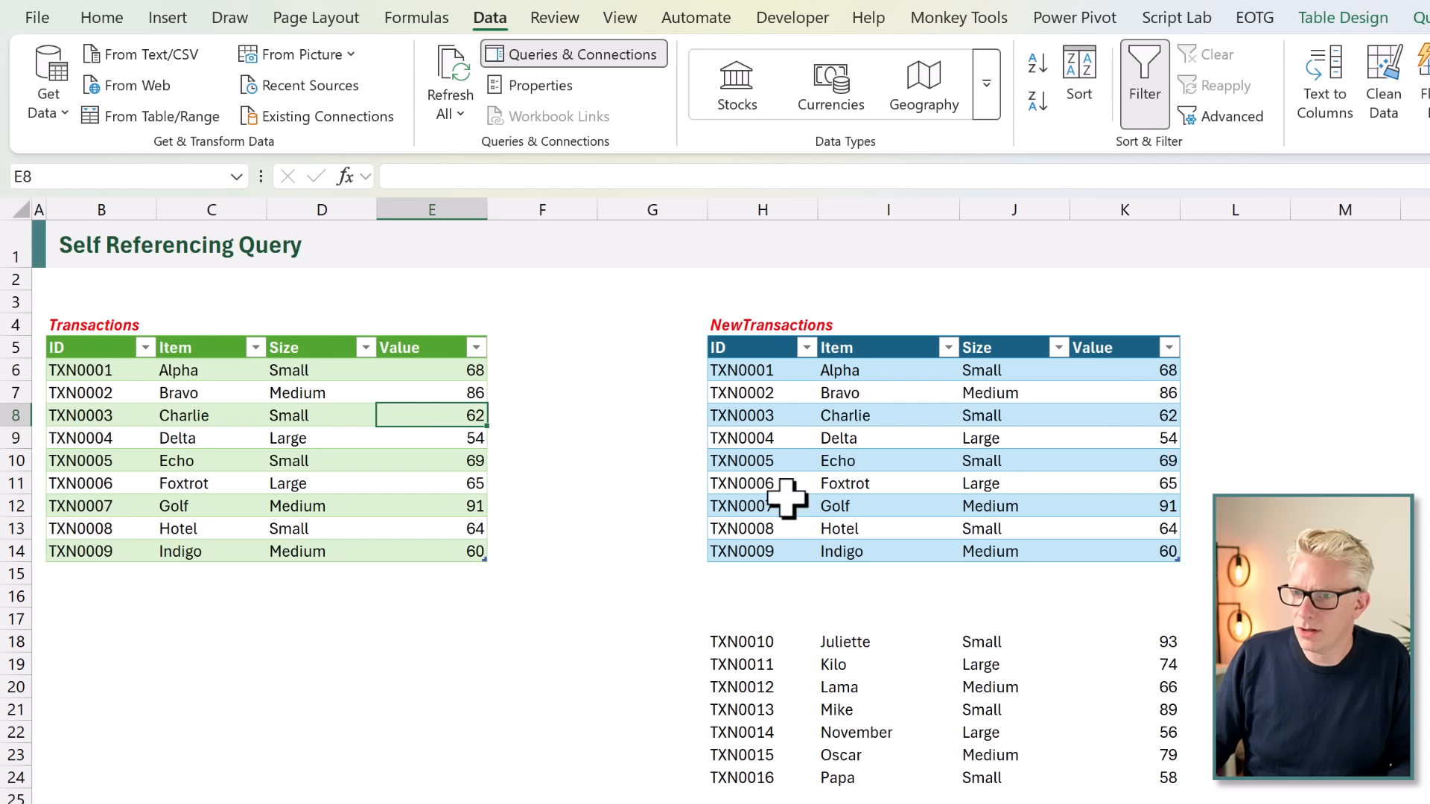
# Check the table names assigned to the green output table and the blue input table.
pyautogui.click(1342, 17)
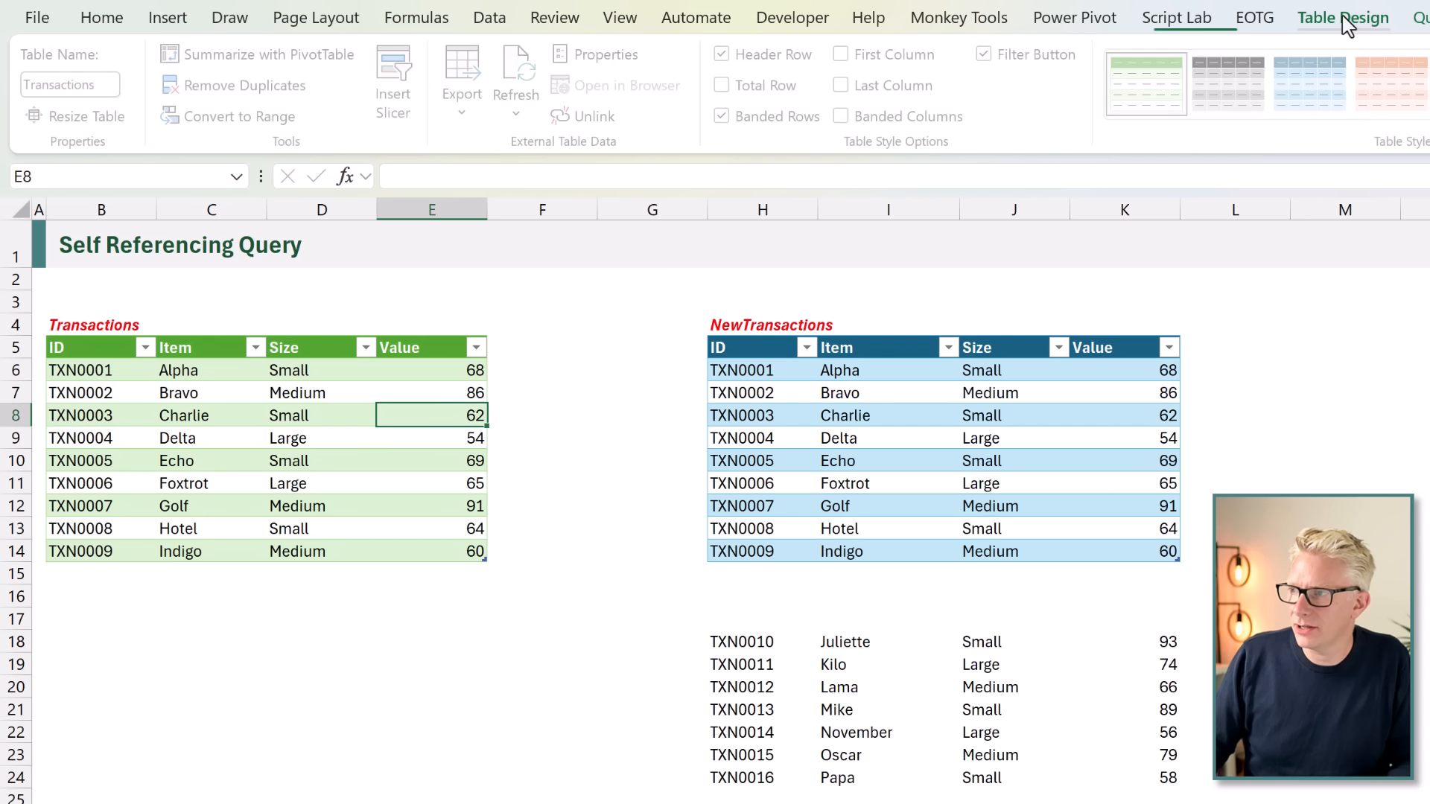
pyautogui.click(109, 84)
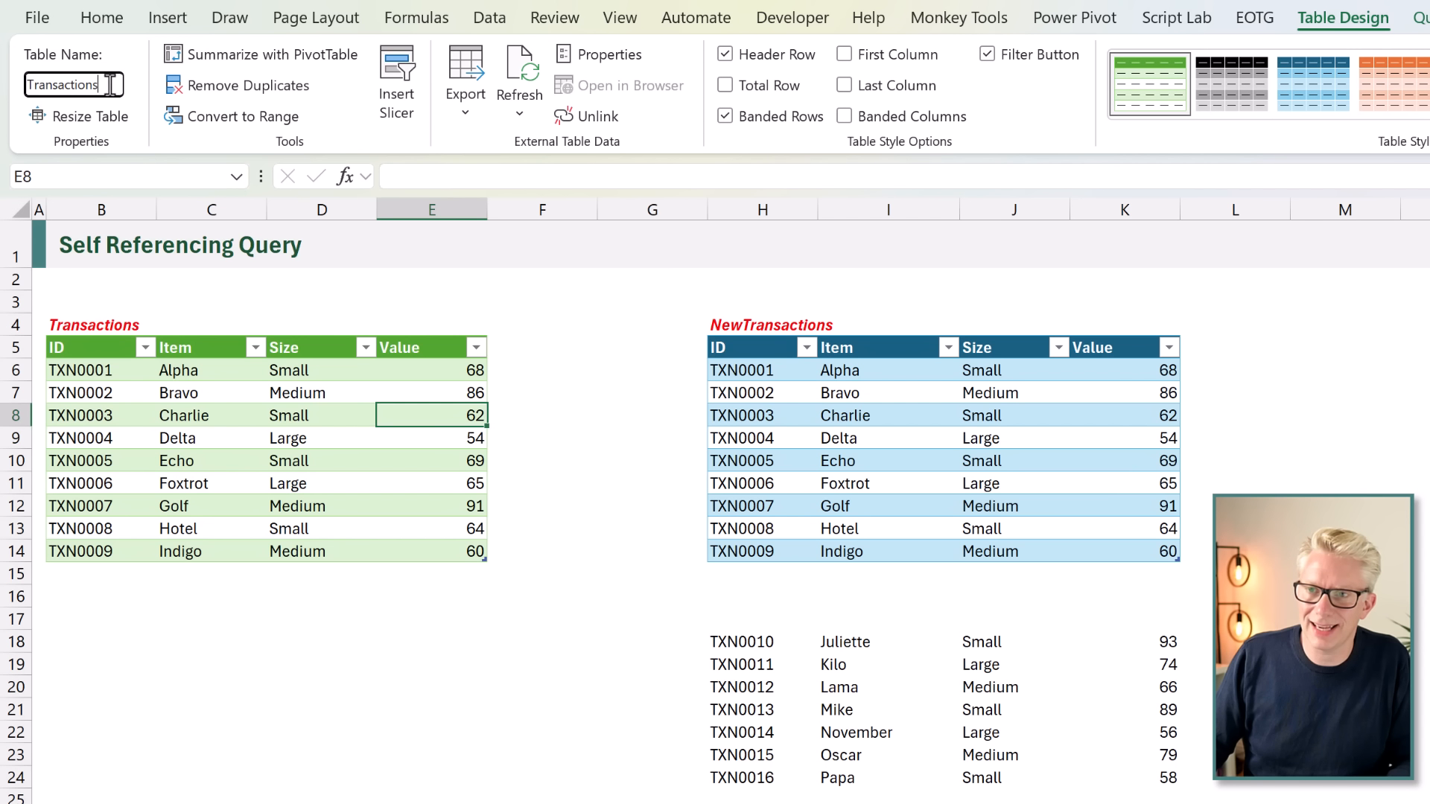
pyautogui.click(942, 420)
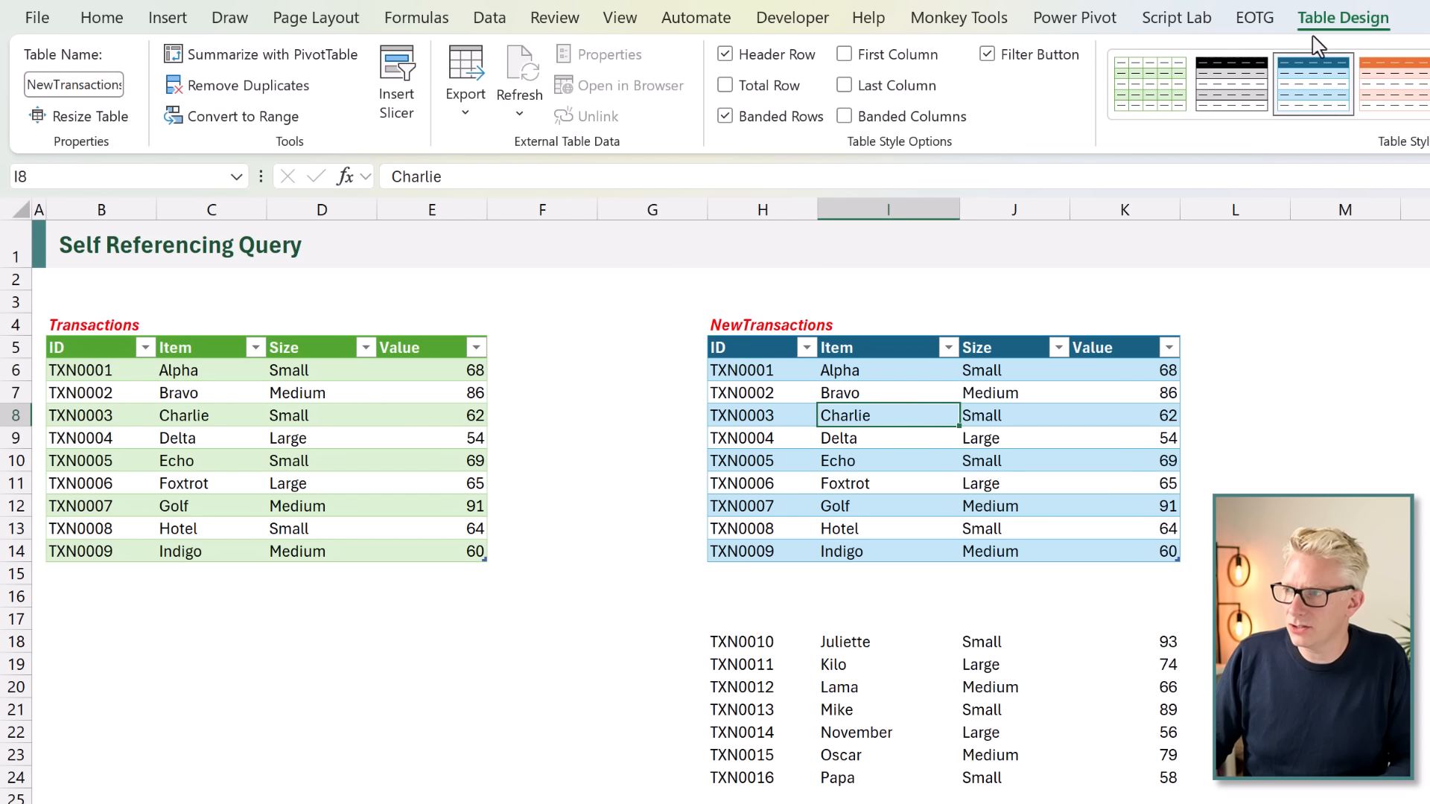
pyautogui.click(94, 83)
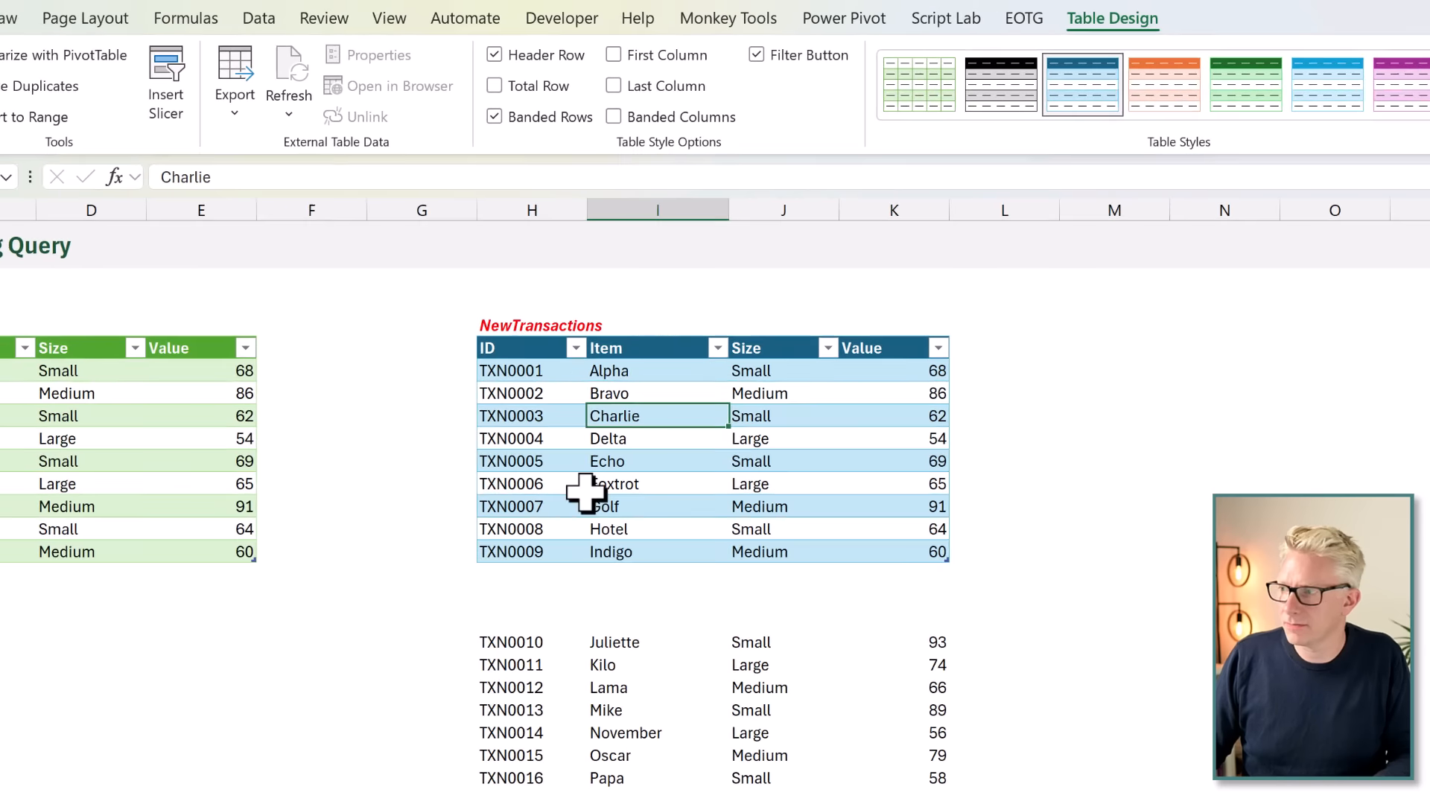
# Change the Transactions query's Source step to reference the Transactions table instead of NewTransactions, and load the query back to the sheet.
pyautogui.click(1105, 365)
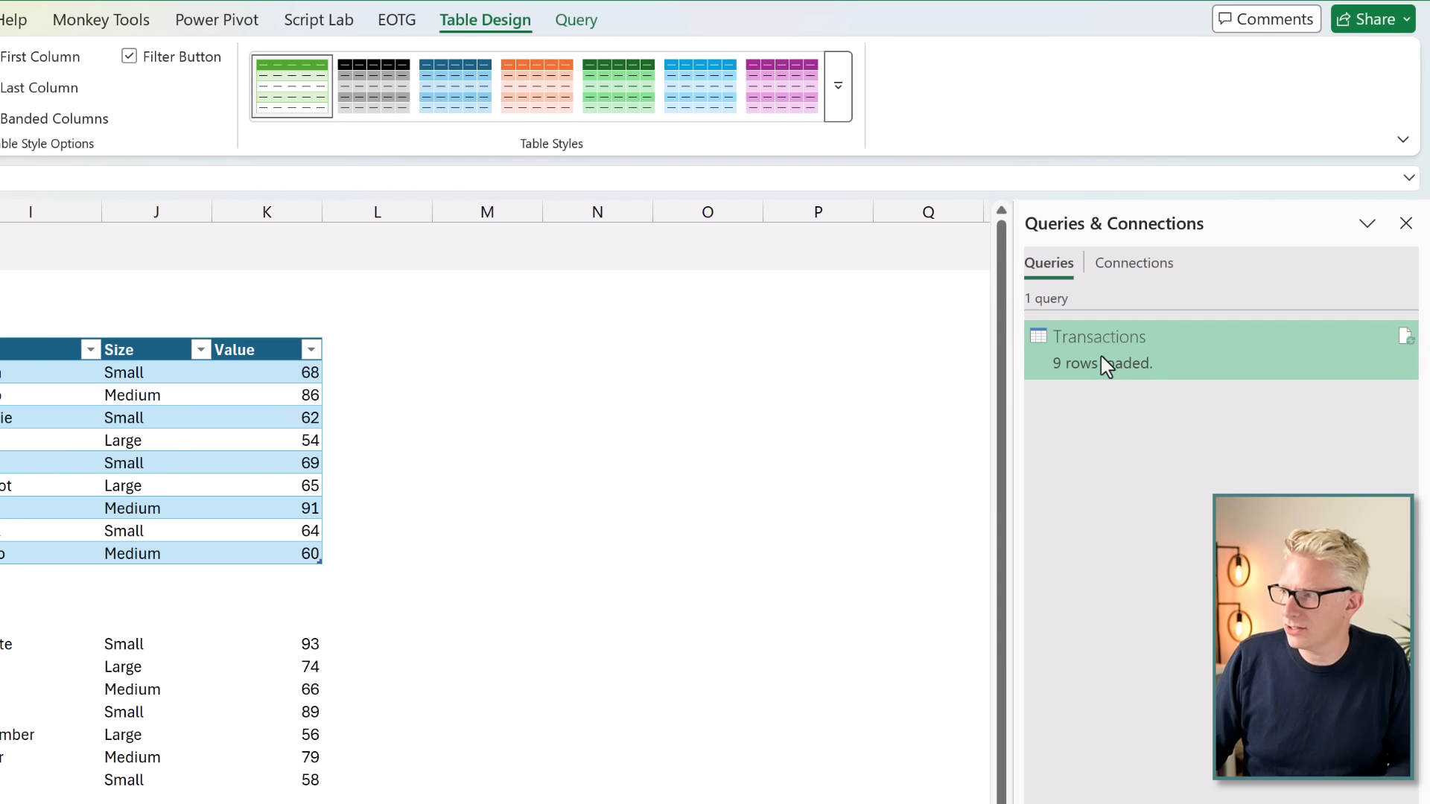
pyautogui.doubleClick(1105, 365)
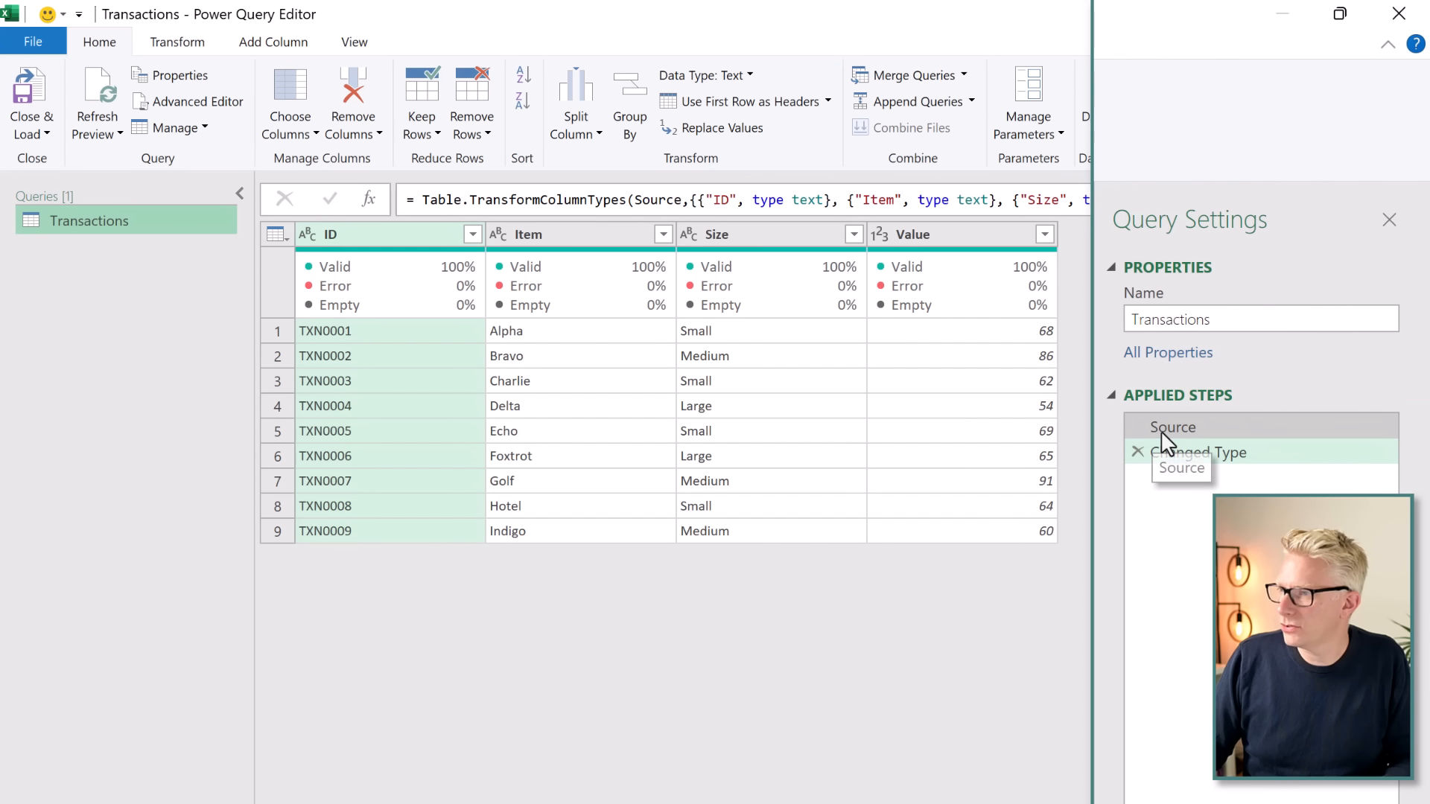
pyautogui.click(1168, 429)
pyautogui.click(680, 200)
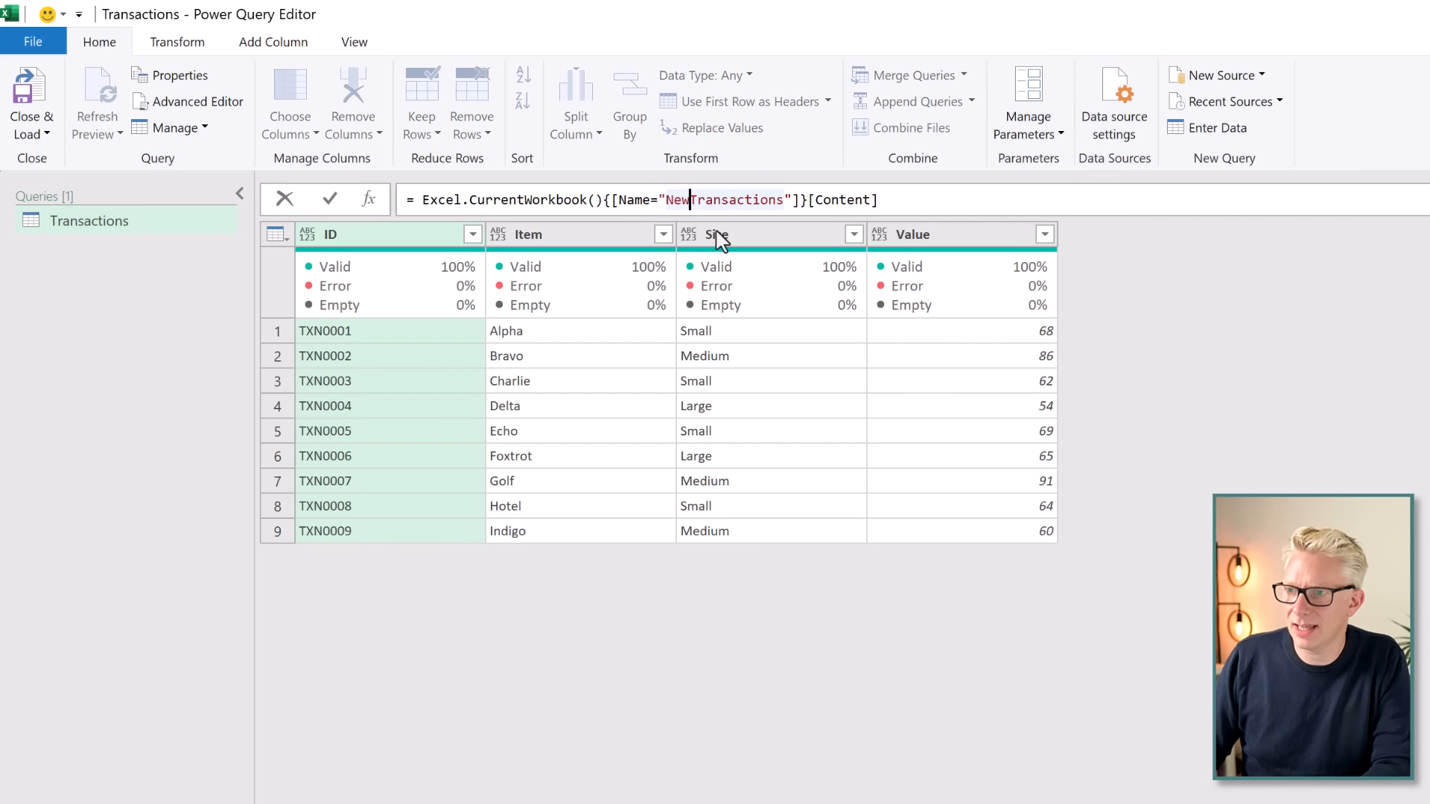
pyautogui.press('BackSpace')
pyautogui.press('BackSpace')
pyautogui.click(27, 97)
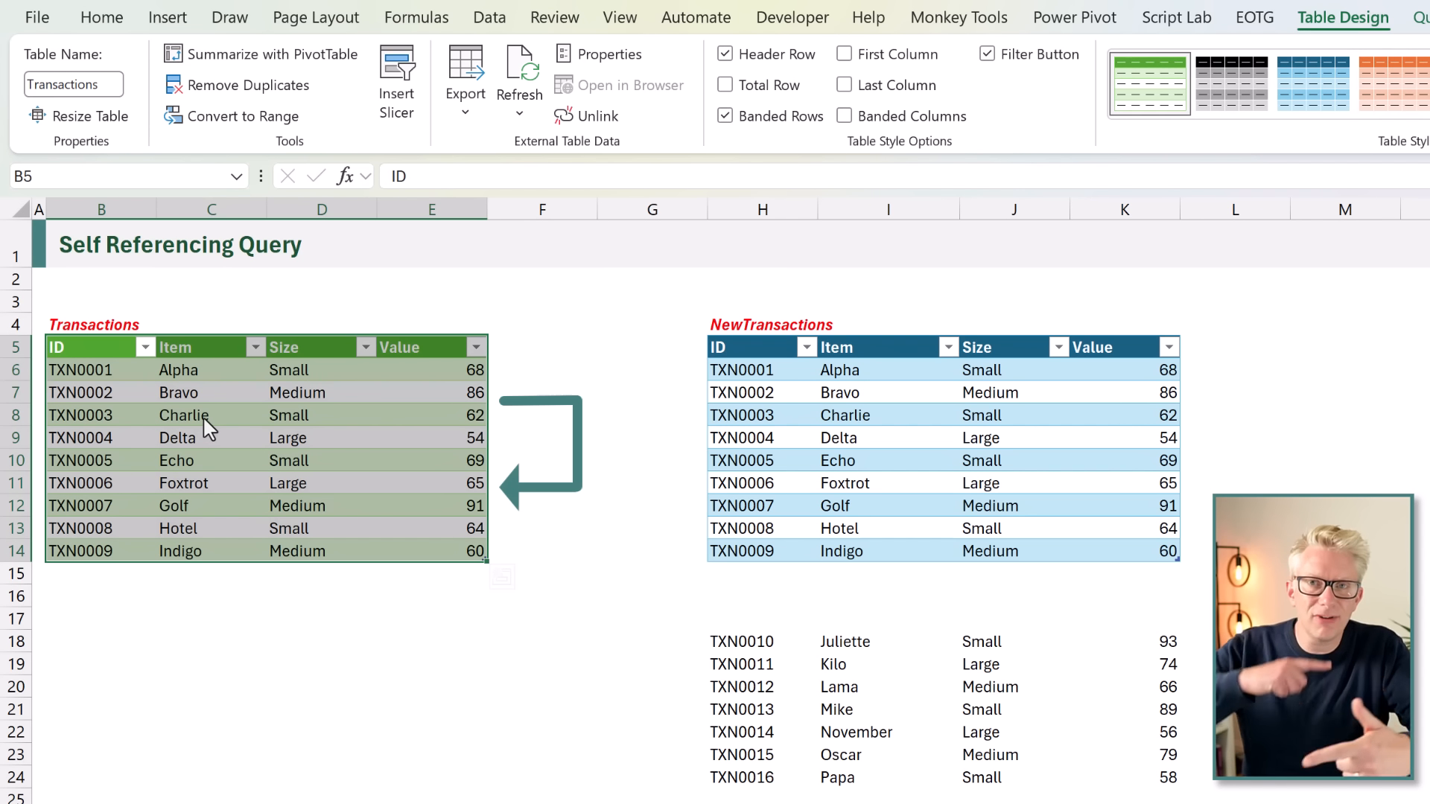
# Set the Value of TXN0002 in the Transactions table to 200.
pyautogui.click(471, 393)
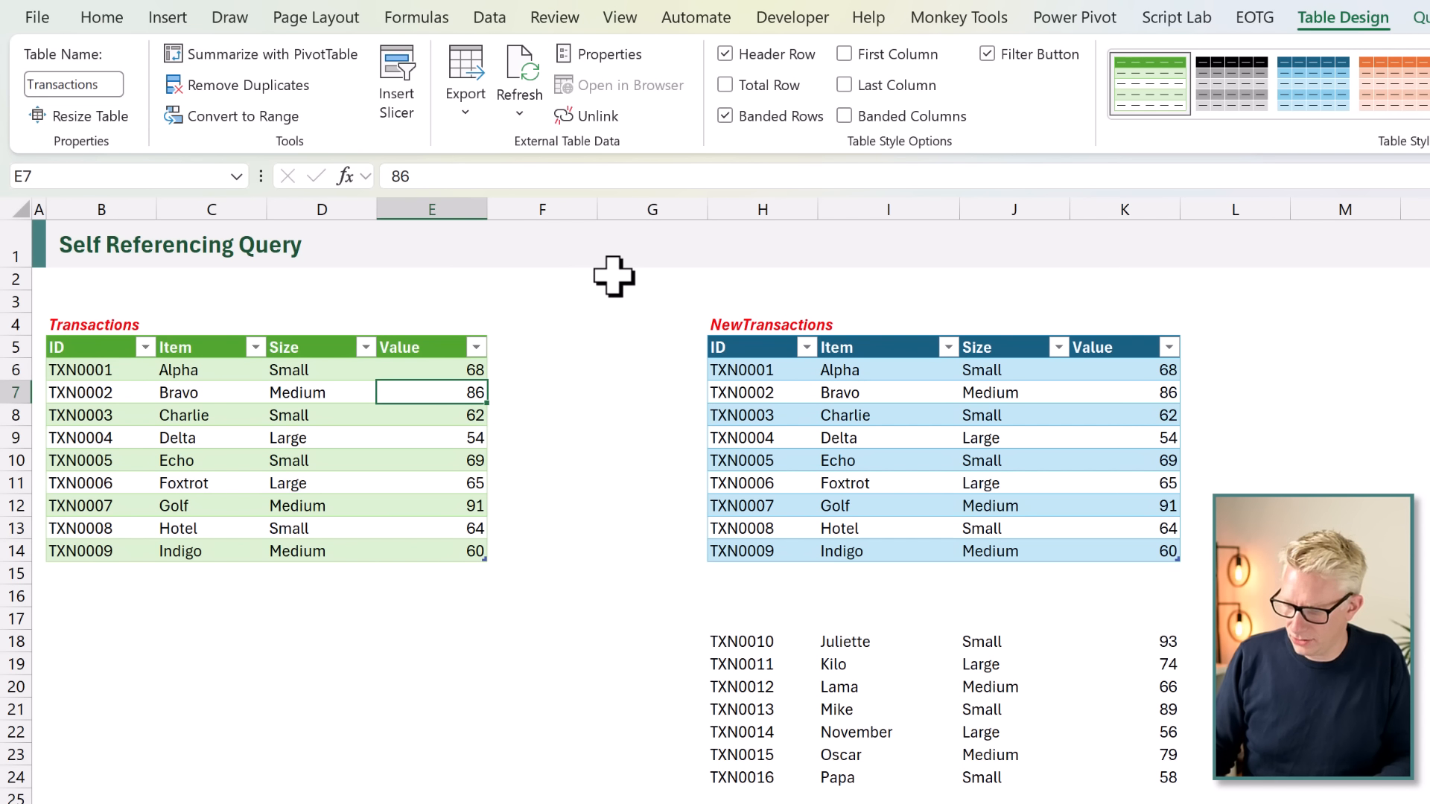
pyautogui.write('200')
pyautogui.press('Return')
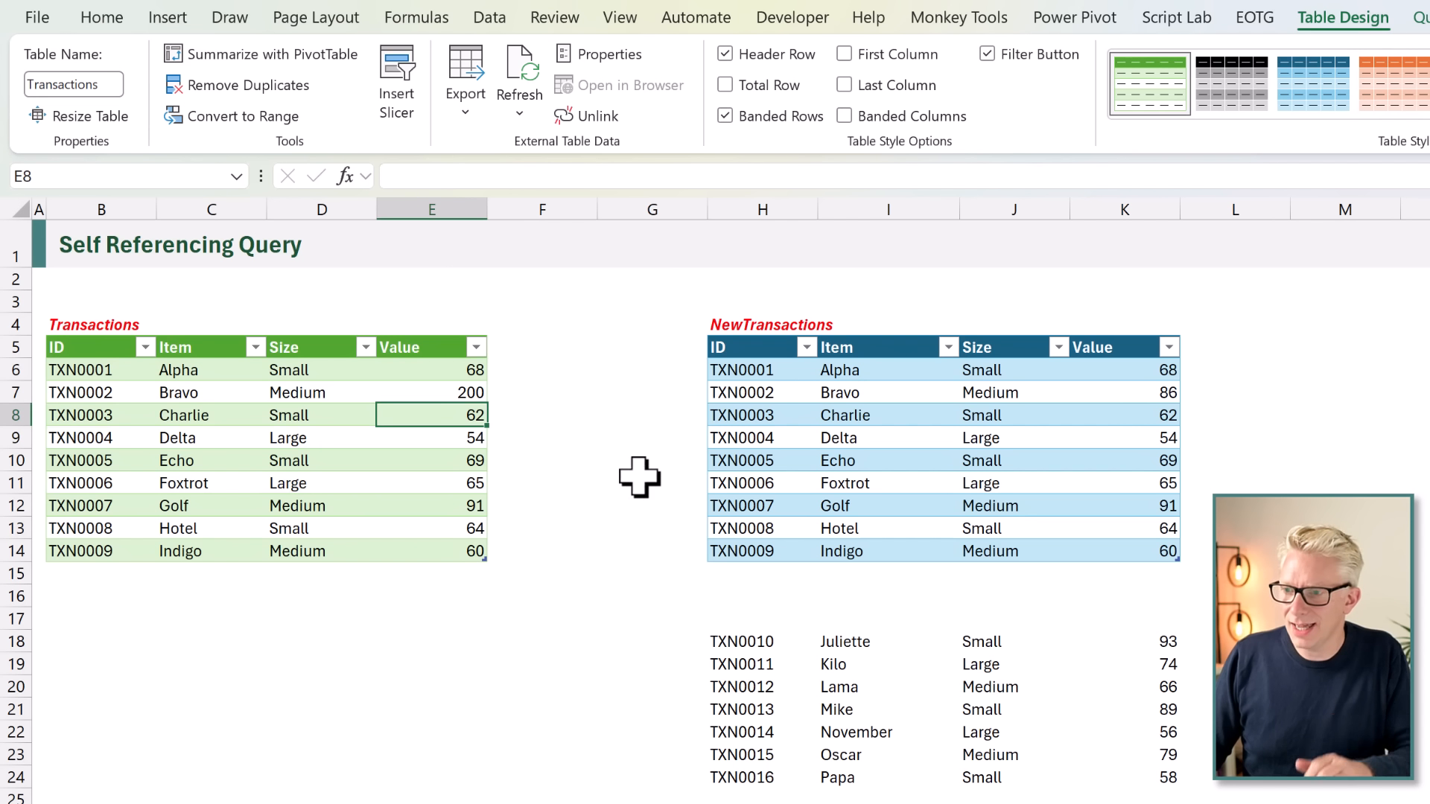
# Move the TXN0010 and TXN0011 rows directly beneath the NewTransactions table and refresh all queries.
pyautogui.moveTo(740, 641); pyautogui.dragTo(1038, 568)
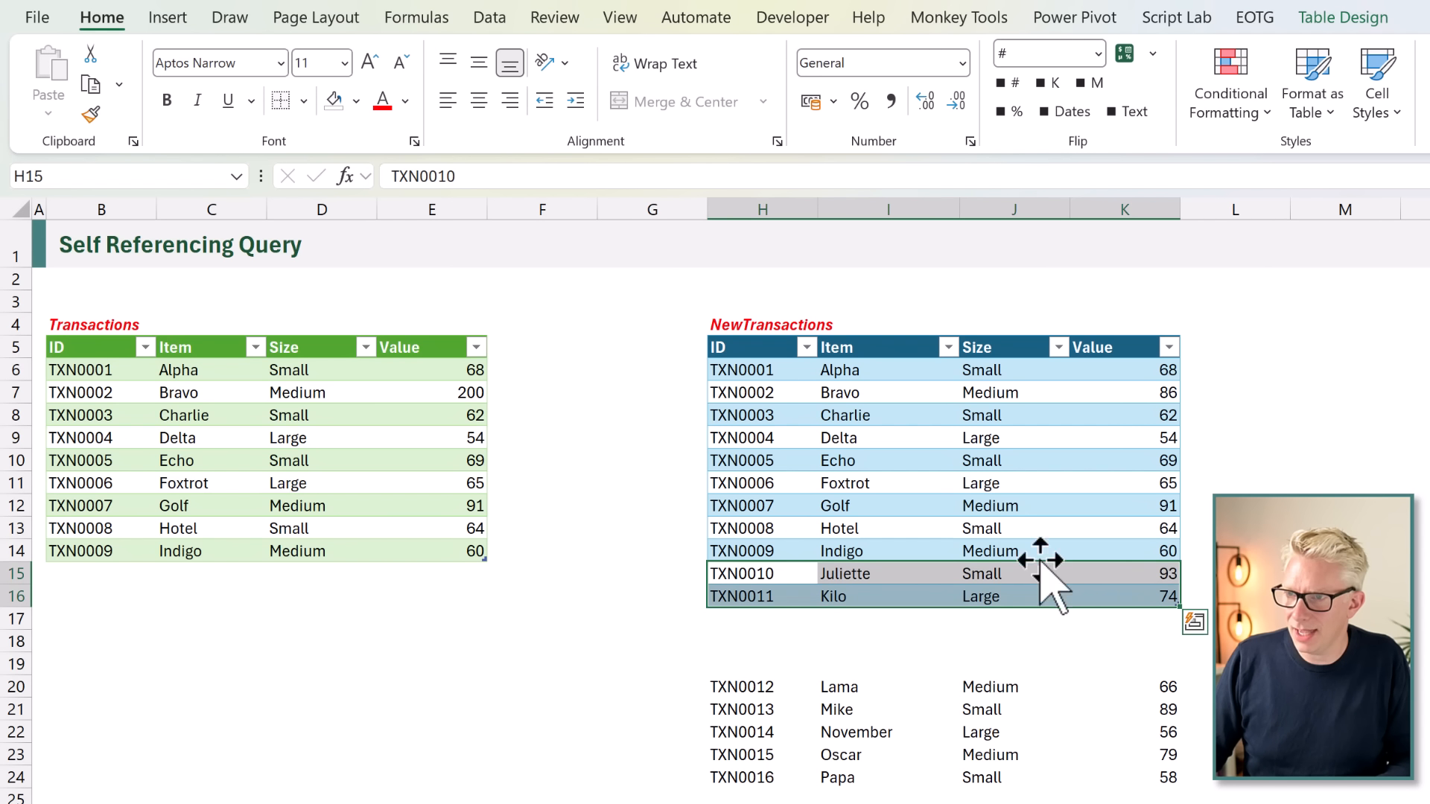
pyautogui.click(489, 18)
pyautogui.click(450, 82)
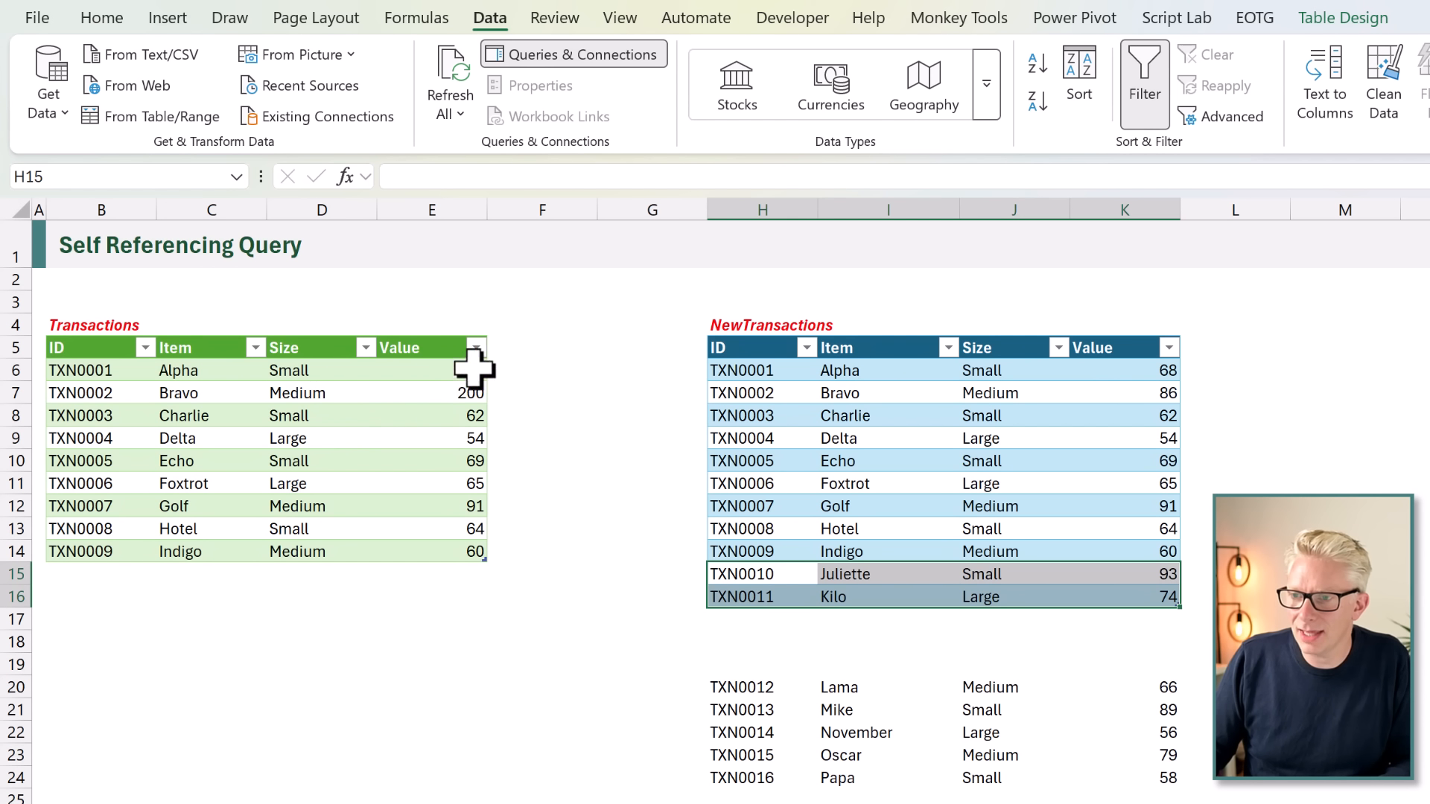
# Add a Notes column to the Transactions table at F5 and refresh all queries.
pyautogui.click(514, 349)
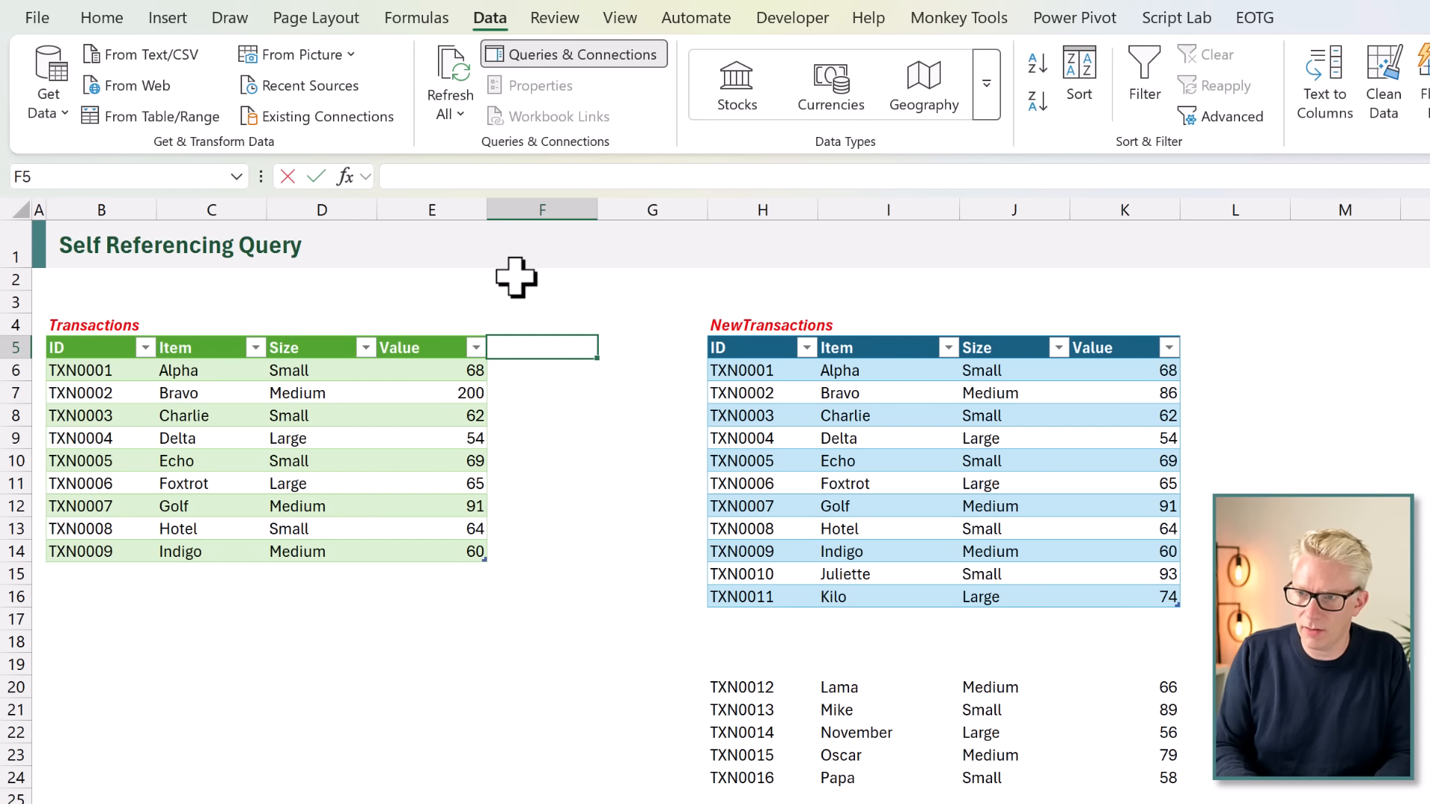
pyautogui.write('Notes')
pyautogui.press('Return')
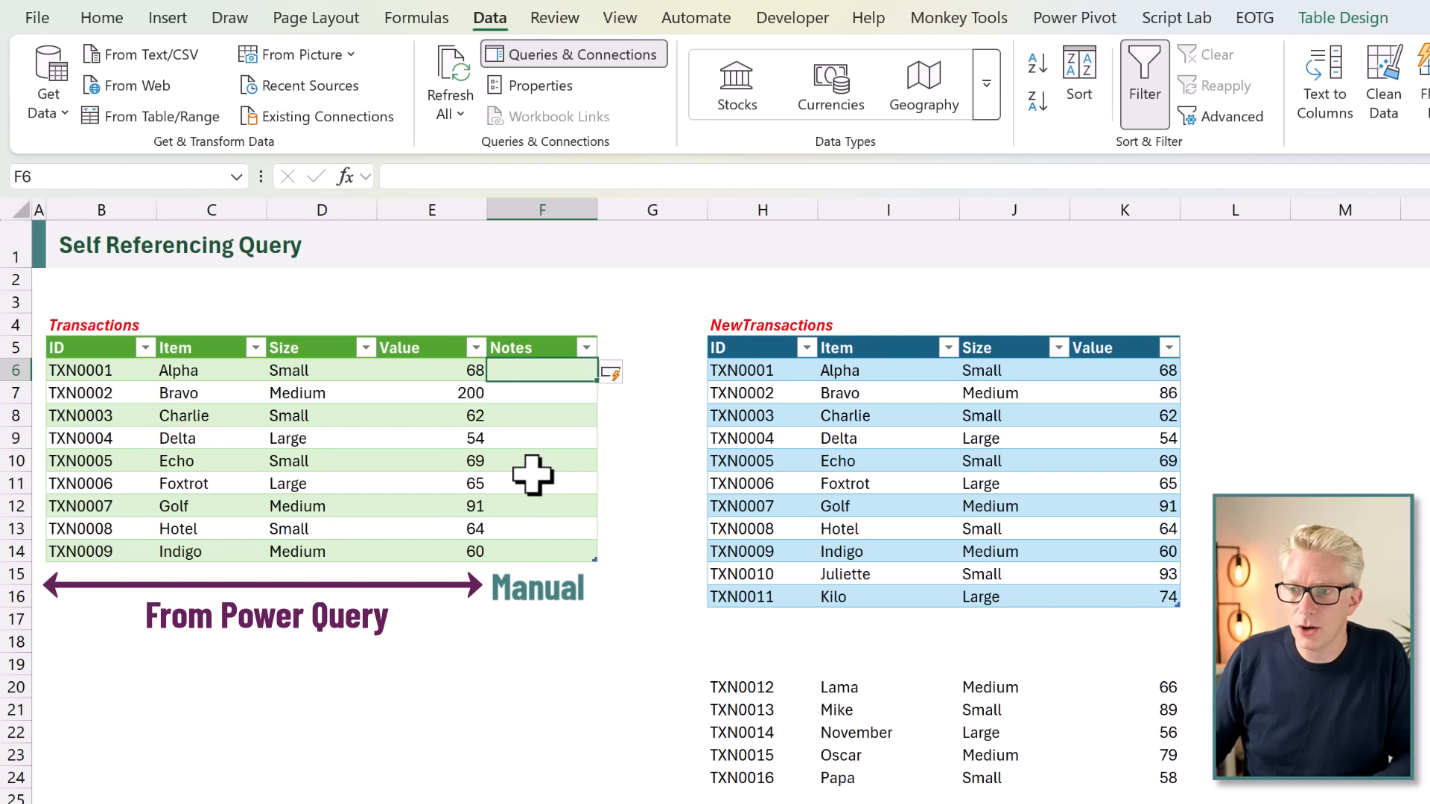
pyautogui.click(451, 93)
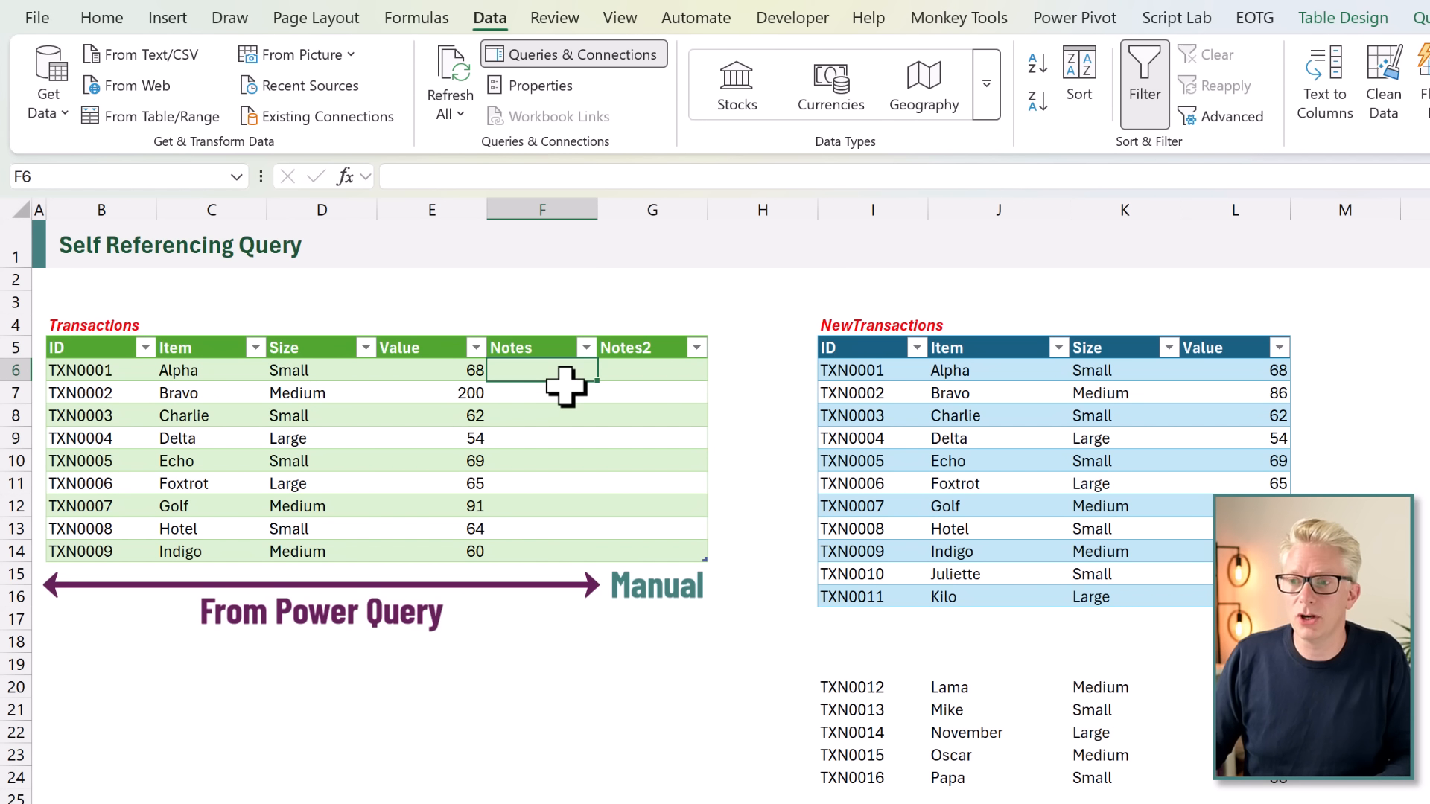
# Remove the Notes2 column from the Transactions table by shrinking the table and clearing the header, and delete the surplus sheet column H.
pyautogui.click(635, 367)
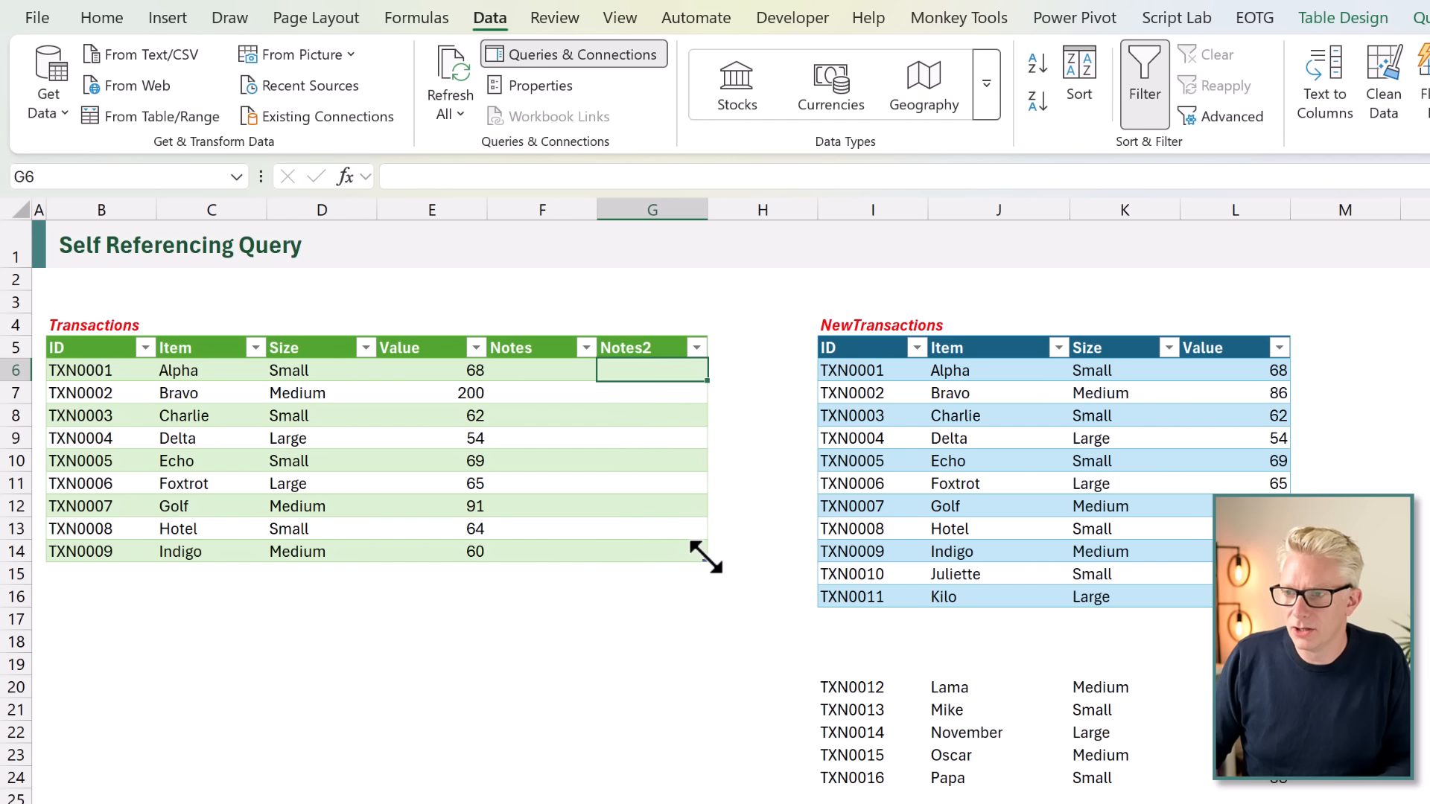
pyautogui.moveTo(706, 557); pyautogui.dragTo(607, 549)
pyautogui.click(673, 346)
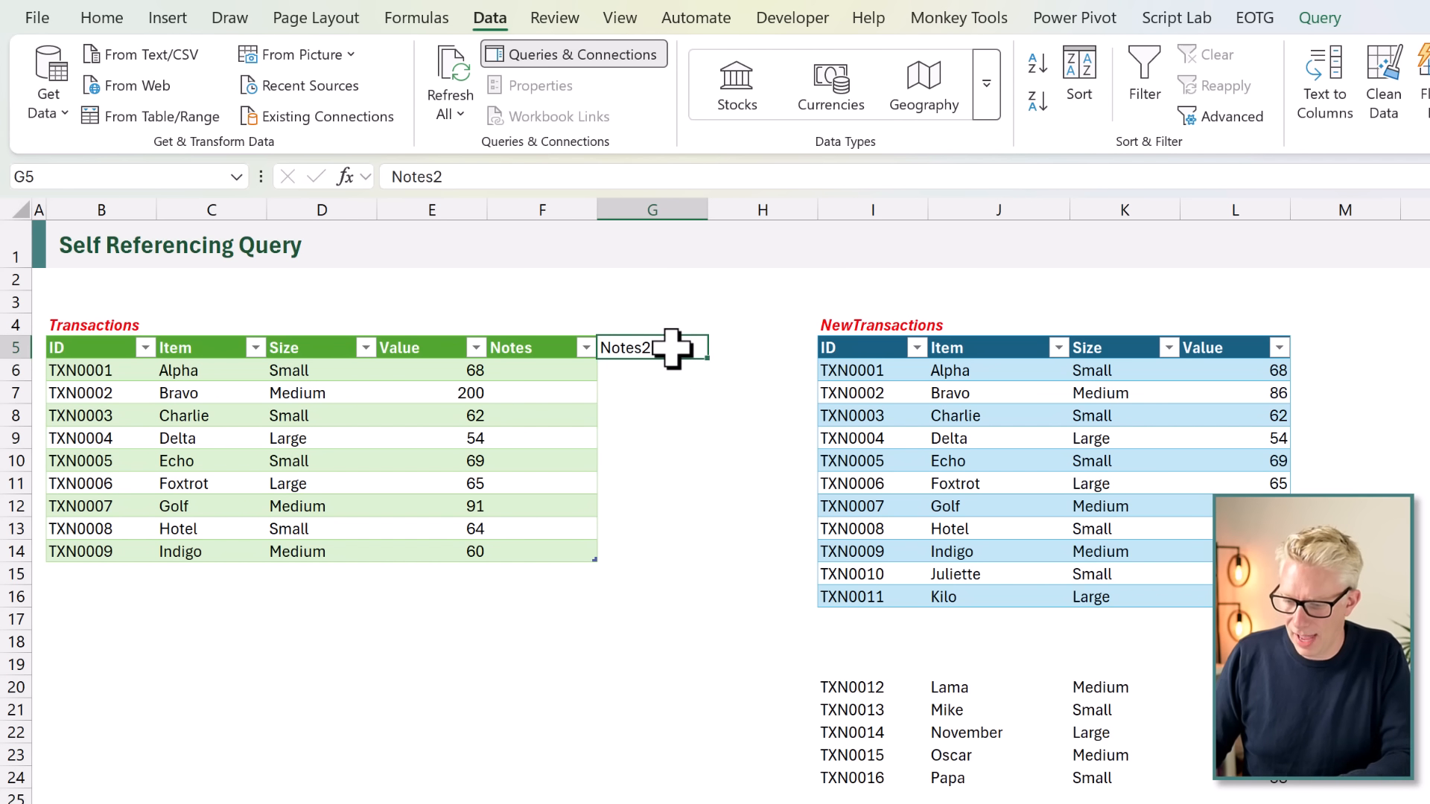
pyautogui.press('Delete')
pyautogui.rightClick(728, 214)
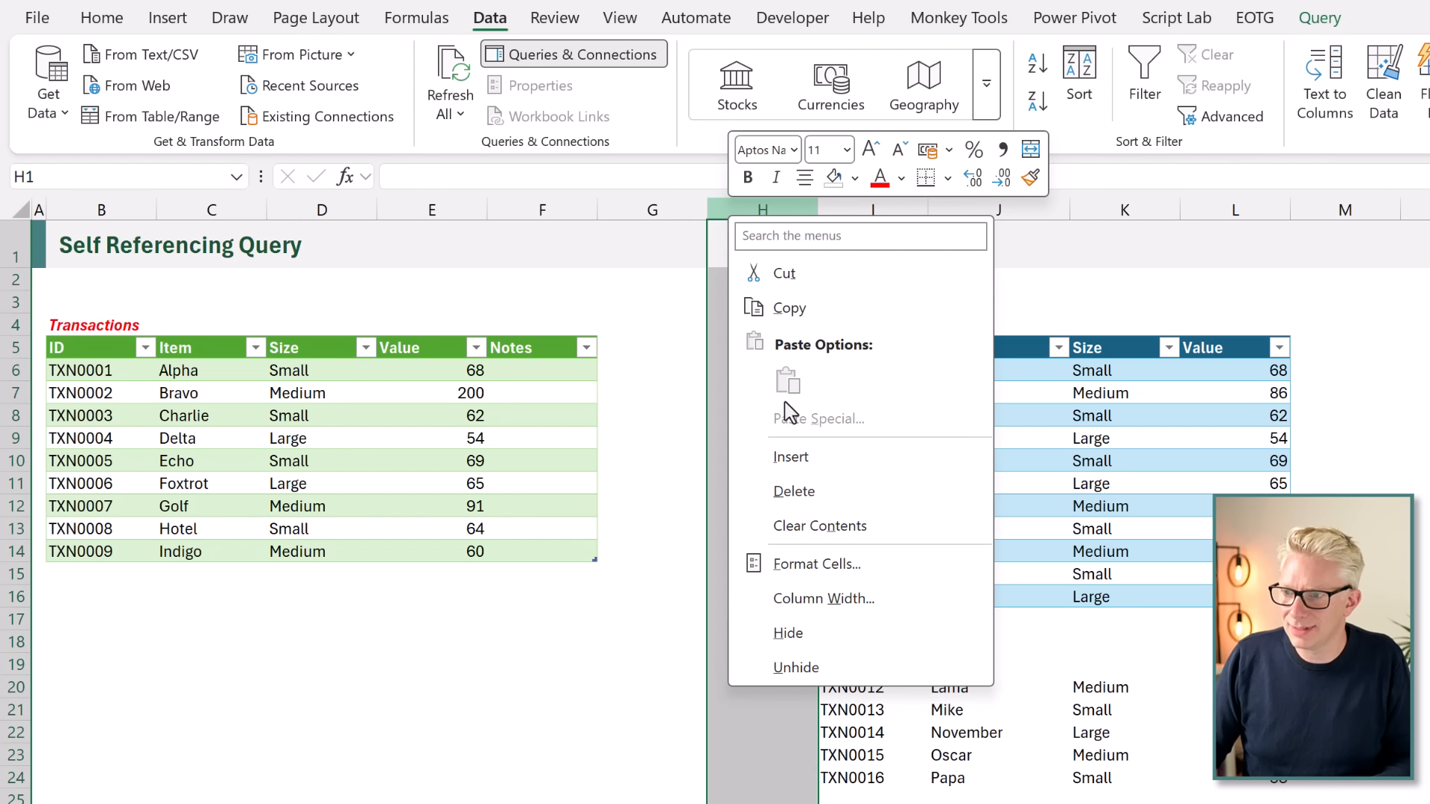
pyautogui.click(794, 492)
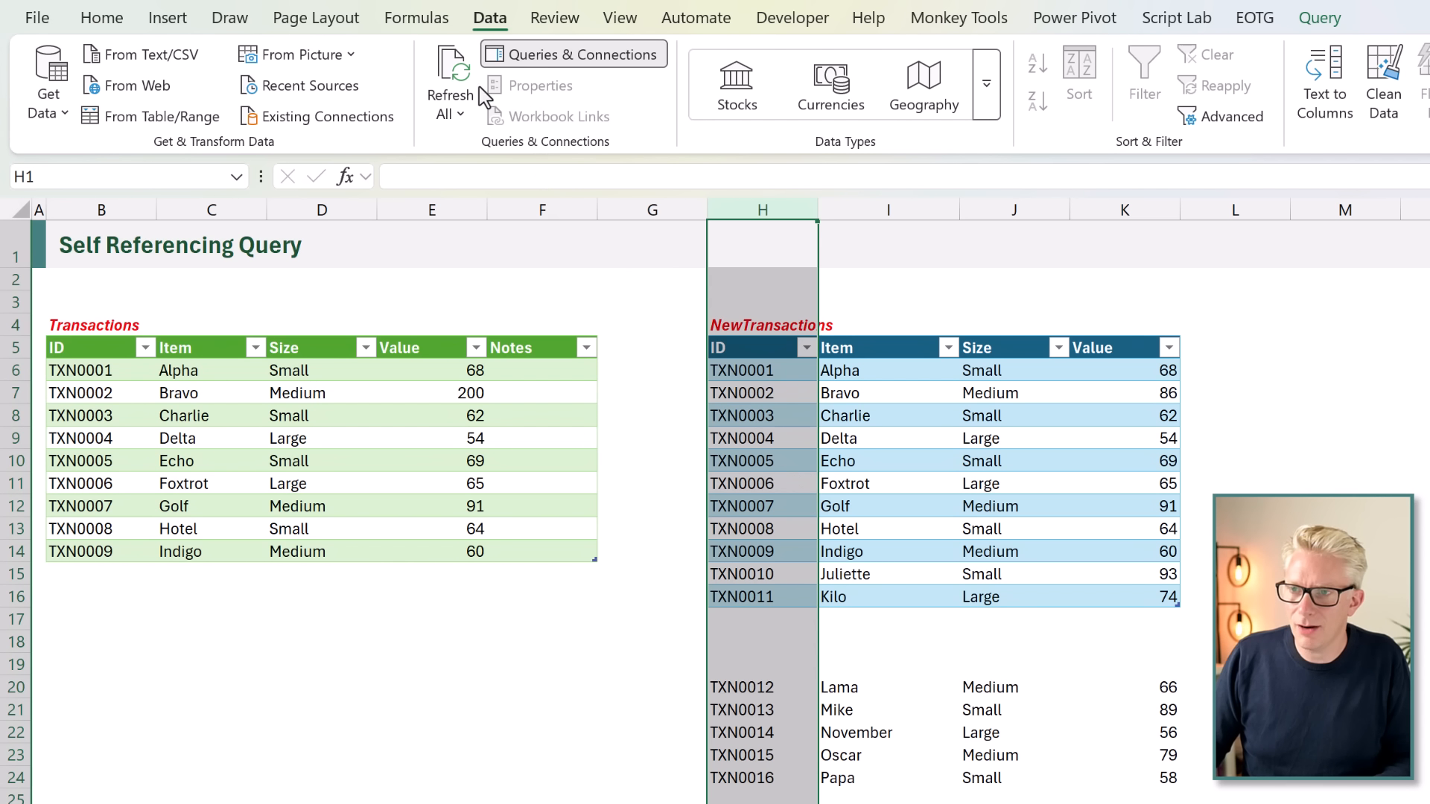
# Refresh all queries and enter the note "Out of stock" for TXN0002 in the Transactions table.
pyautogui.click(451, 64)
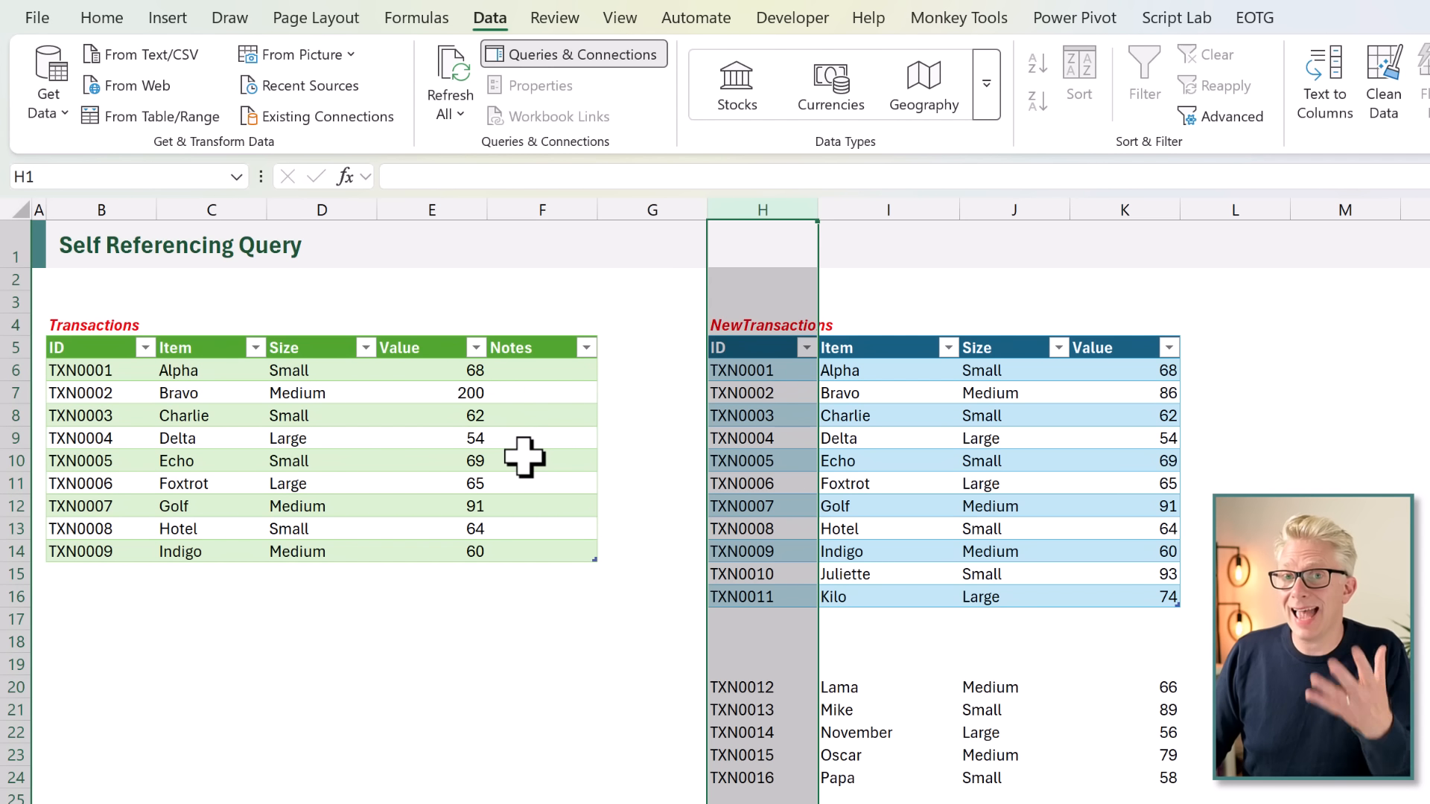
pyautogui.moveTo(539, 372); pyautogui.dragTo(546, 546)
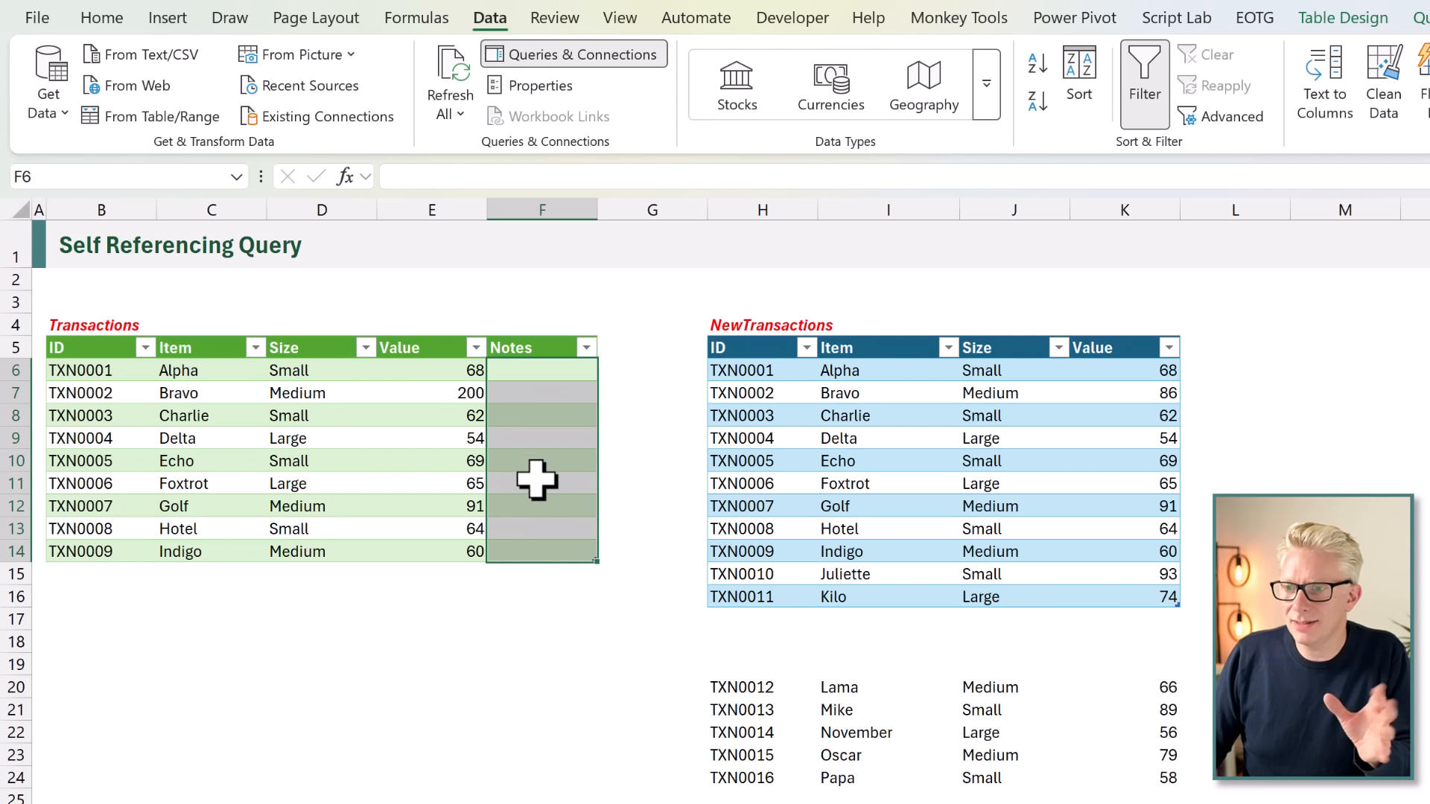
pyautogui.click(550, 389)
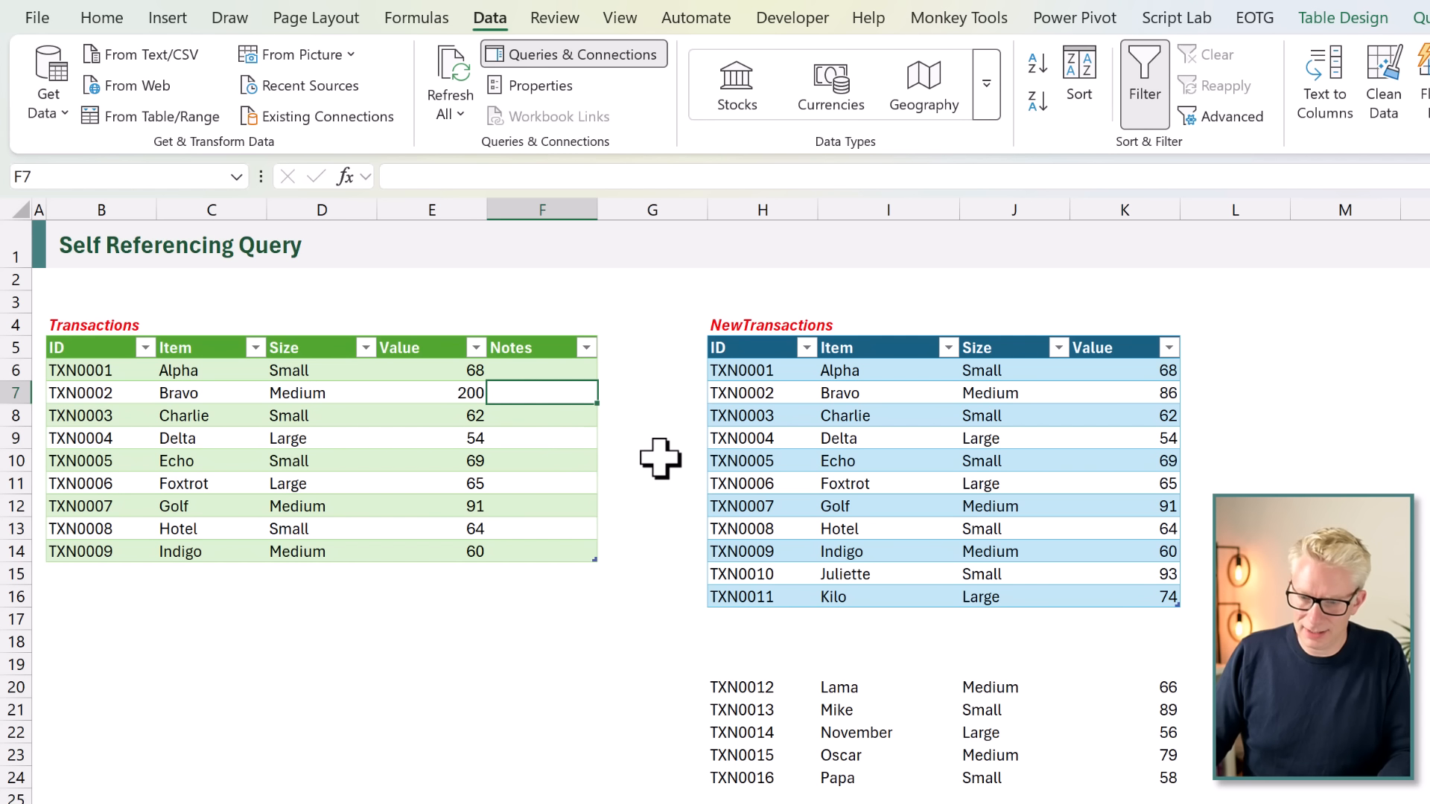
pyautogui.write('Out of sto')
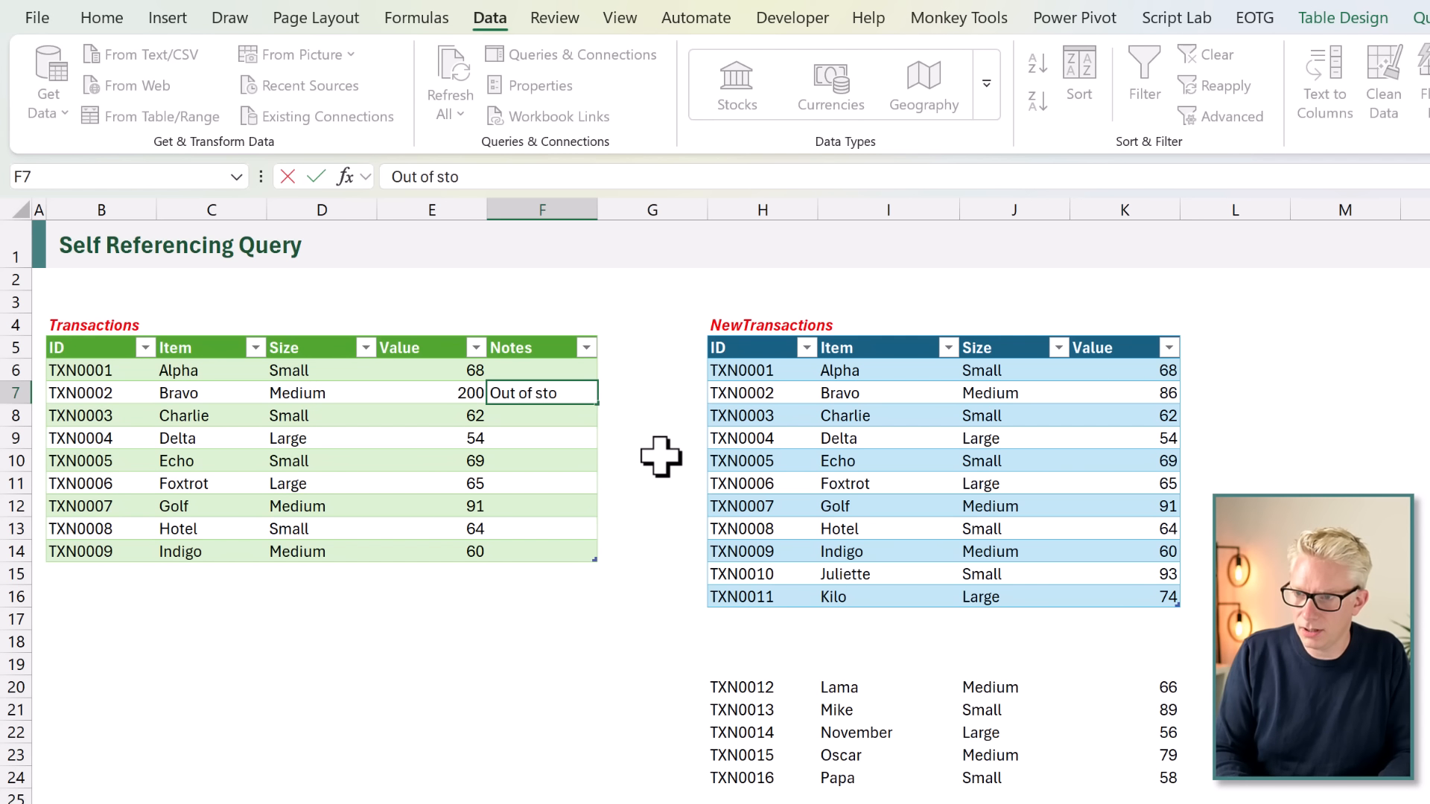
pyautogui.write('ck')
pyautogui.press('Return')
# Enter the note "Now available in small" for TXN0006 in the Transactions table.
pyautogui.press('Return')
pyautogui.press('Return')
pyautogui.press('Return')
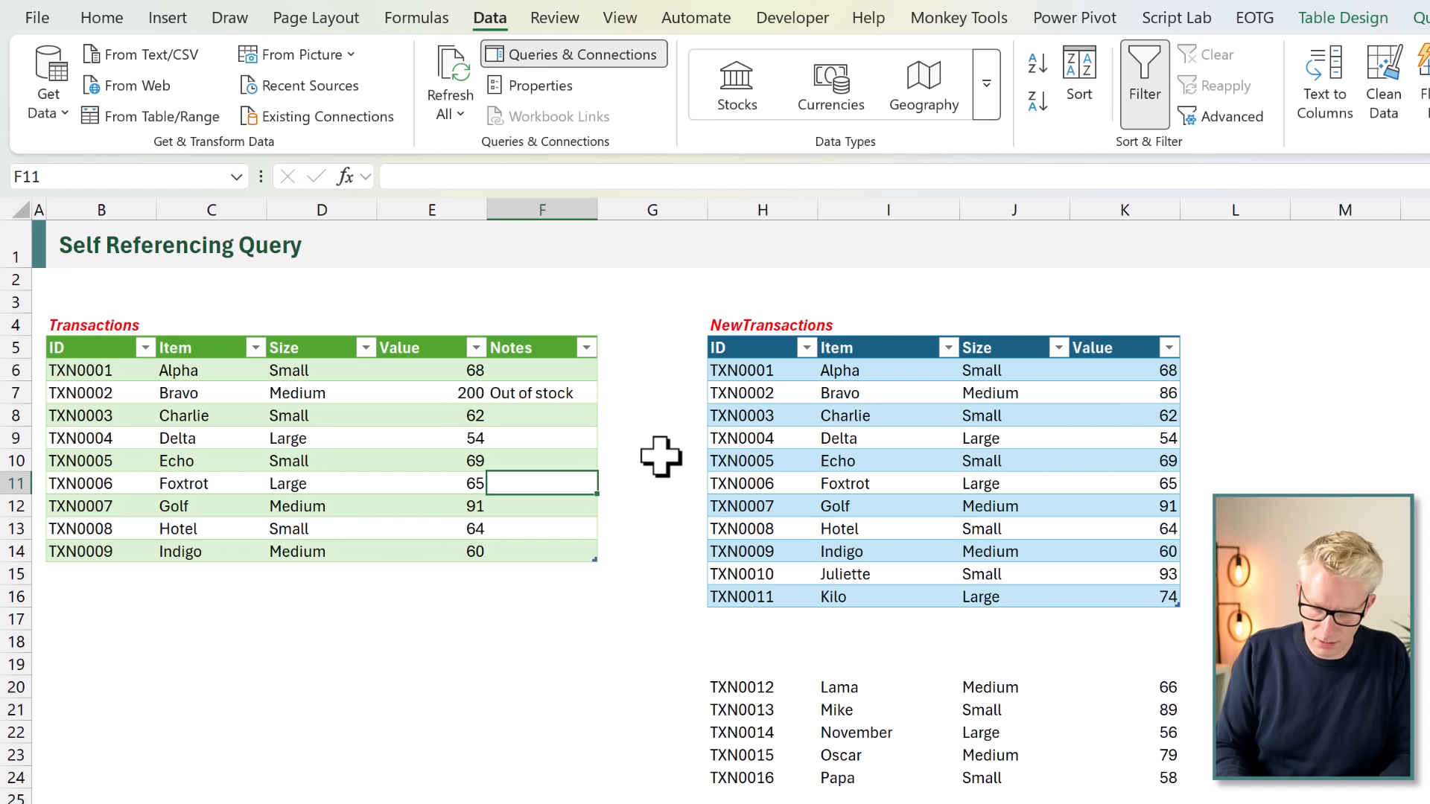
pyautogui.write('Now available in small')
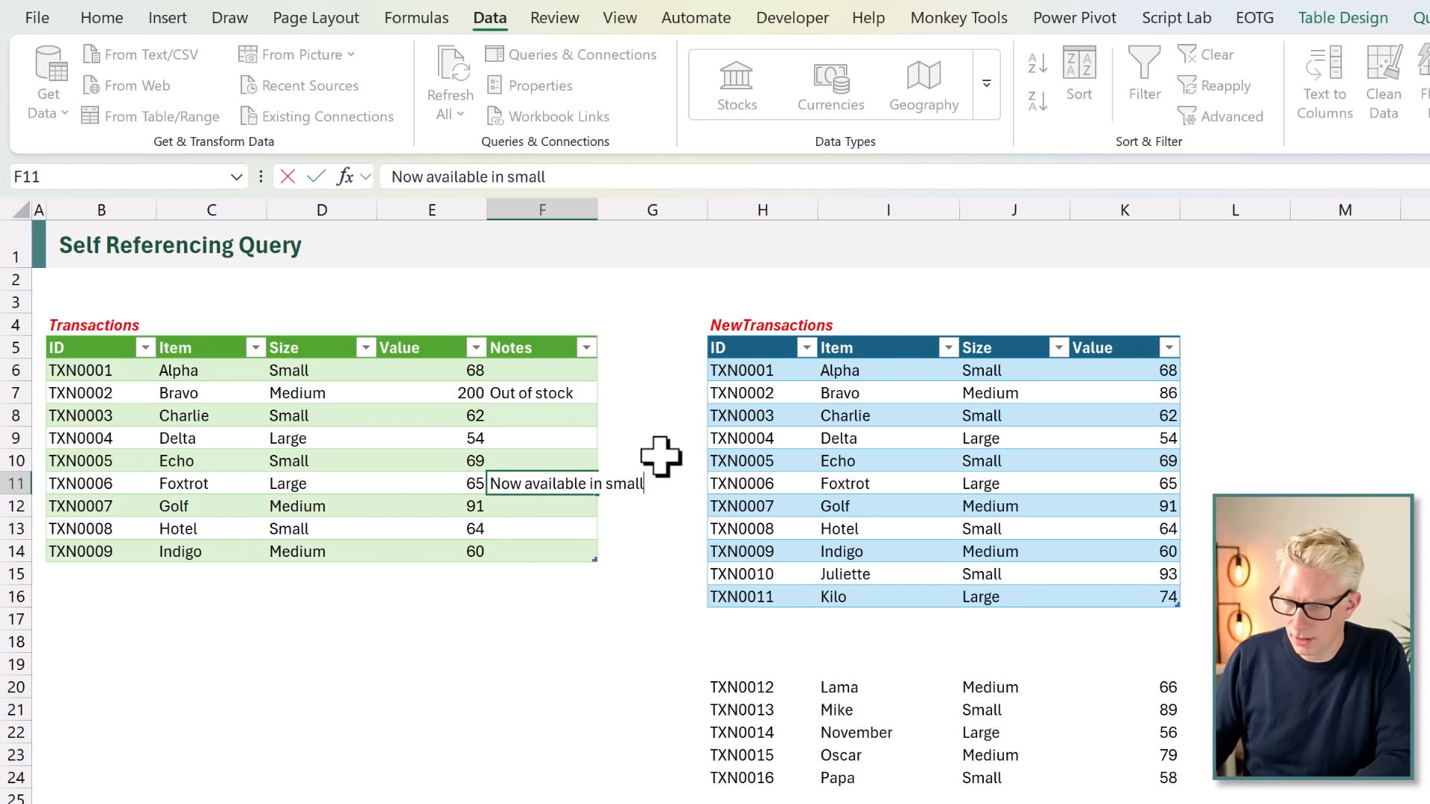
pyautogui.press('Return')
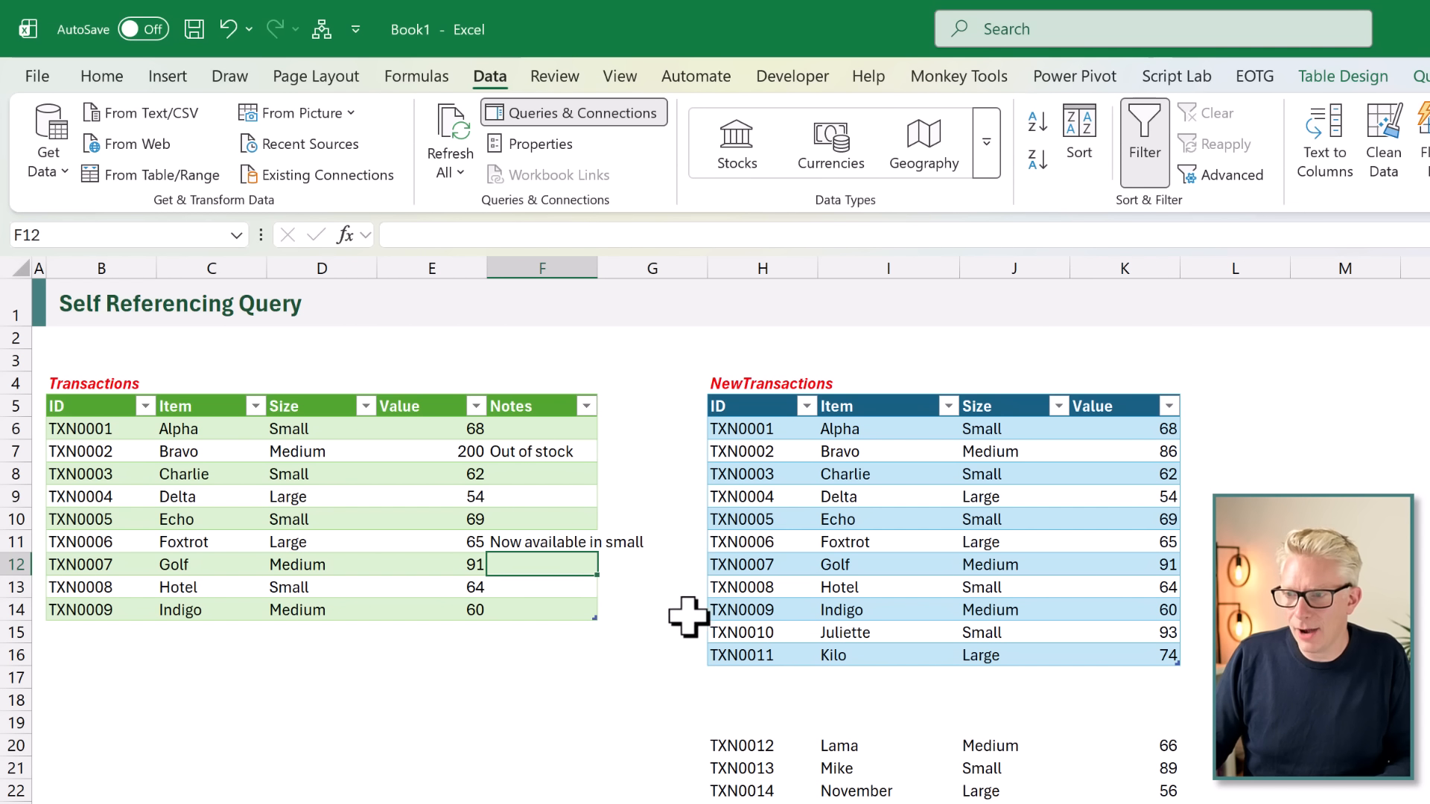
# Load the NewTransactions table into the Power Query Editor as a new query.
pyautogui.moveTo(715, 635); pyautogui.dragTo(998, 658)
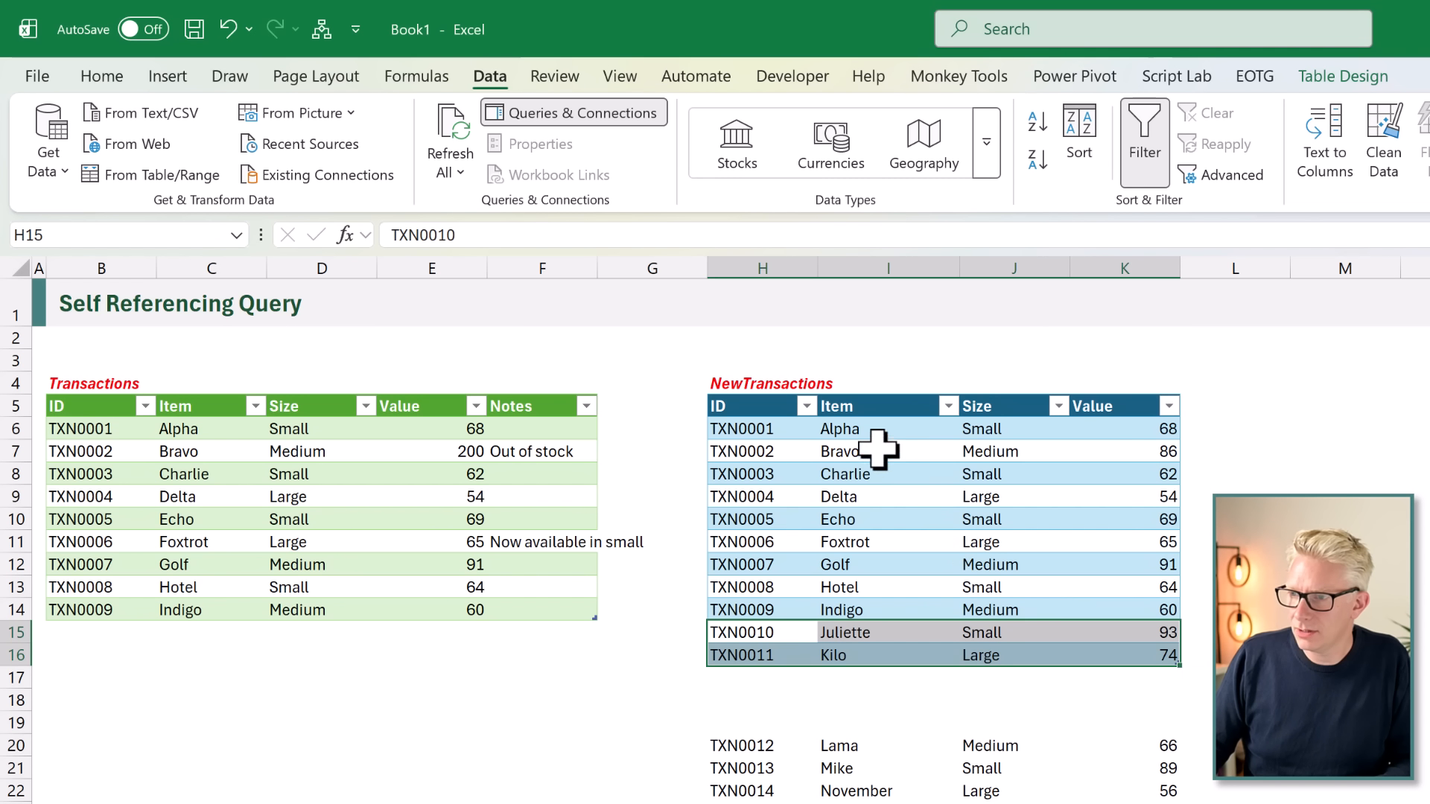
pyautogui.click(776, 426)
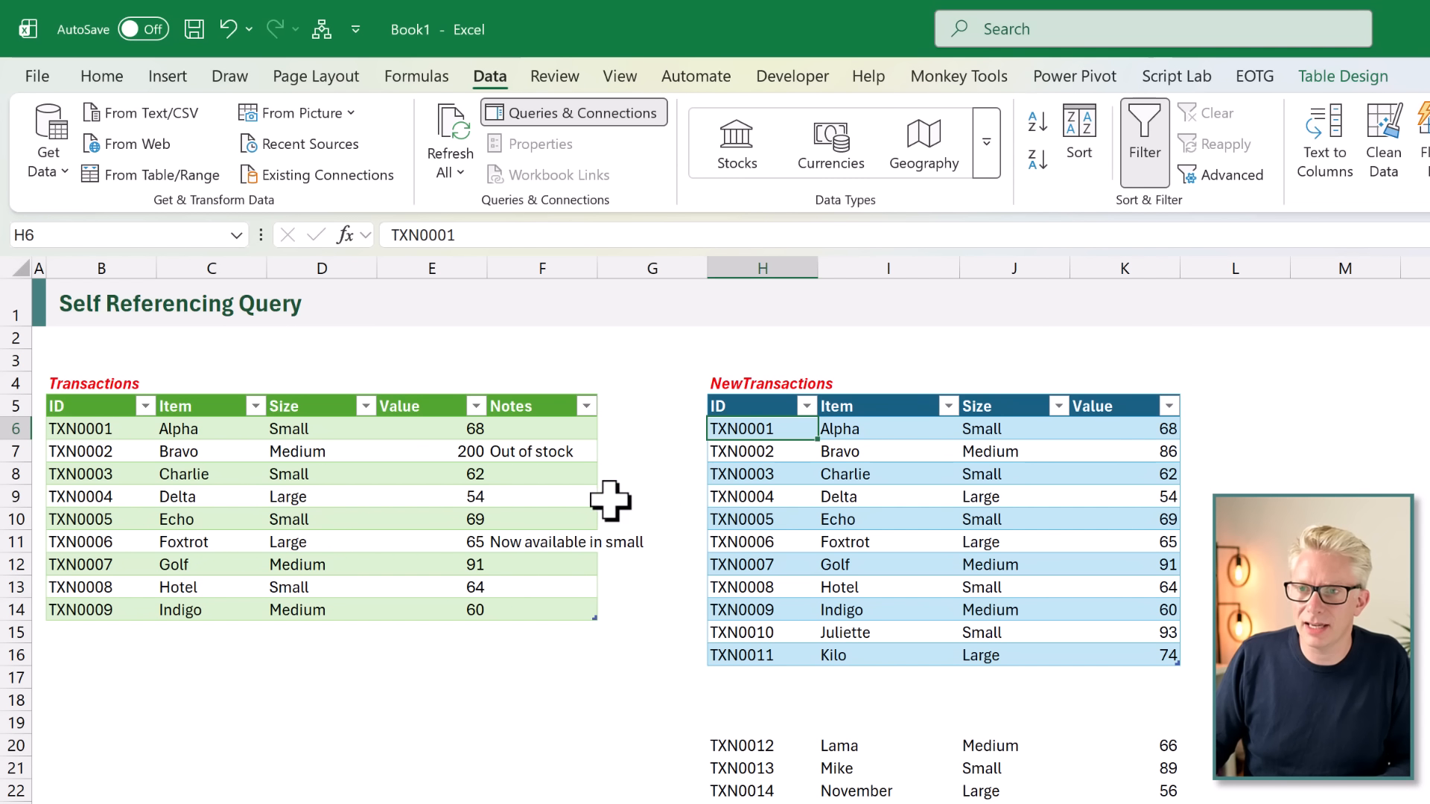
pyautogui.click(171, 181)
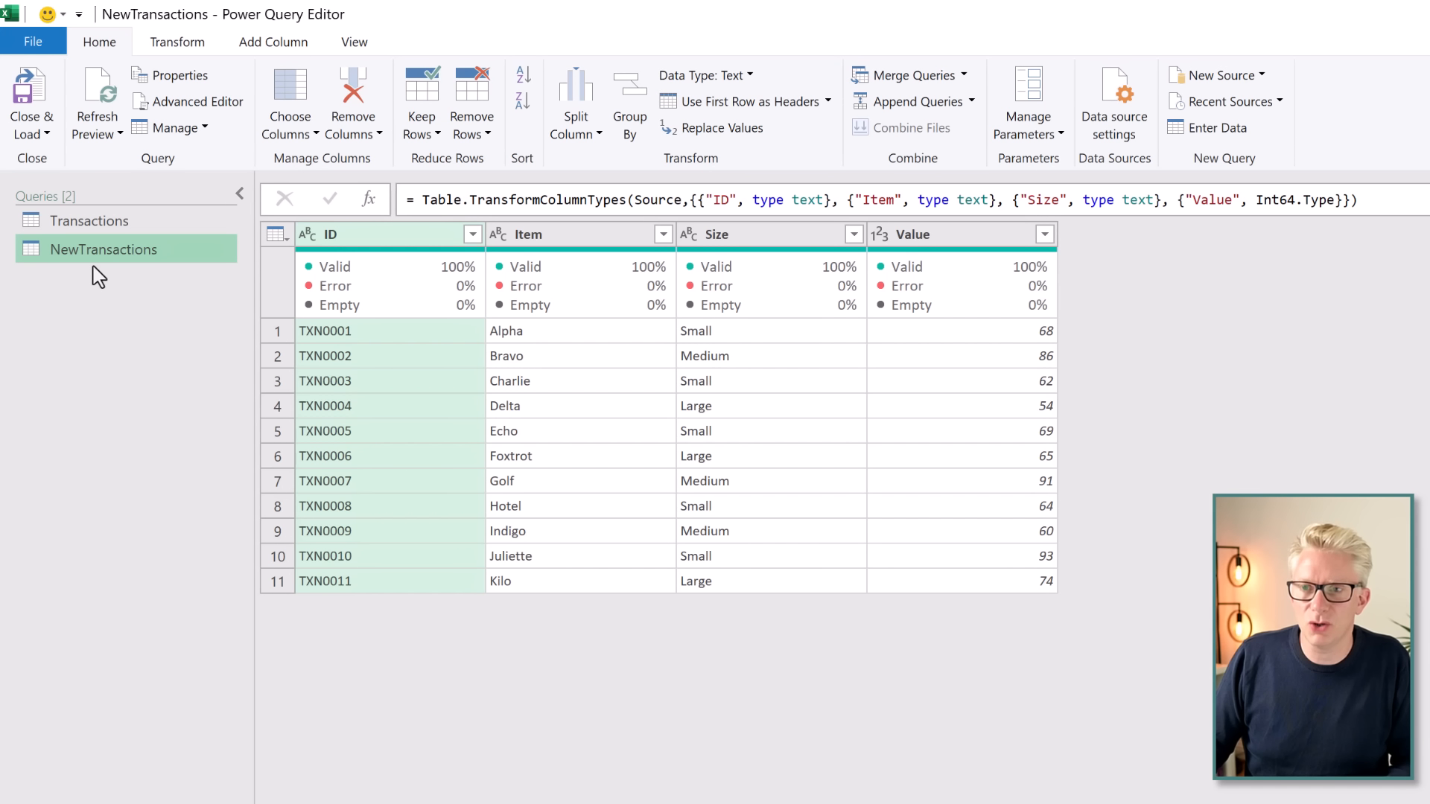
# Duplicate the Transactions query and rename the copy ExistingTransactions.
pyautogui.click(129, 231)
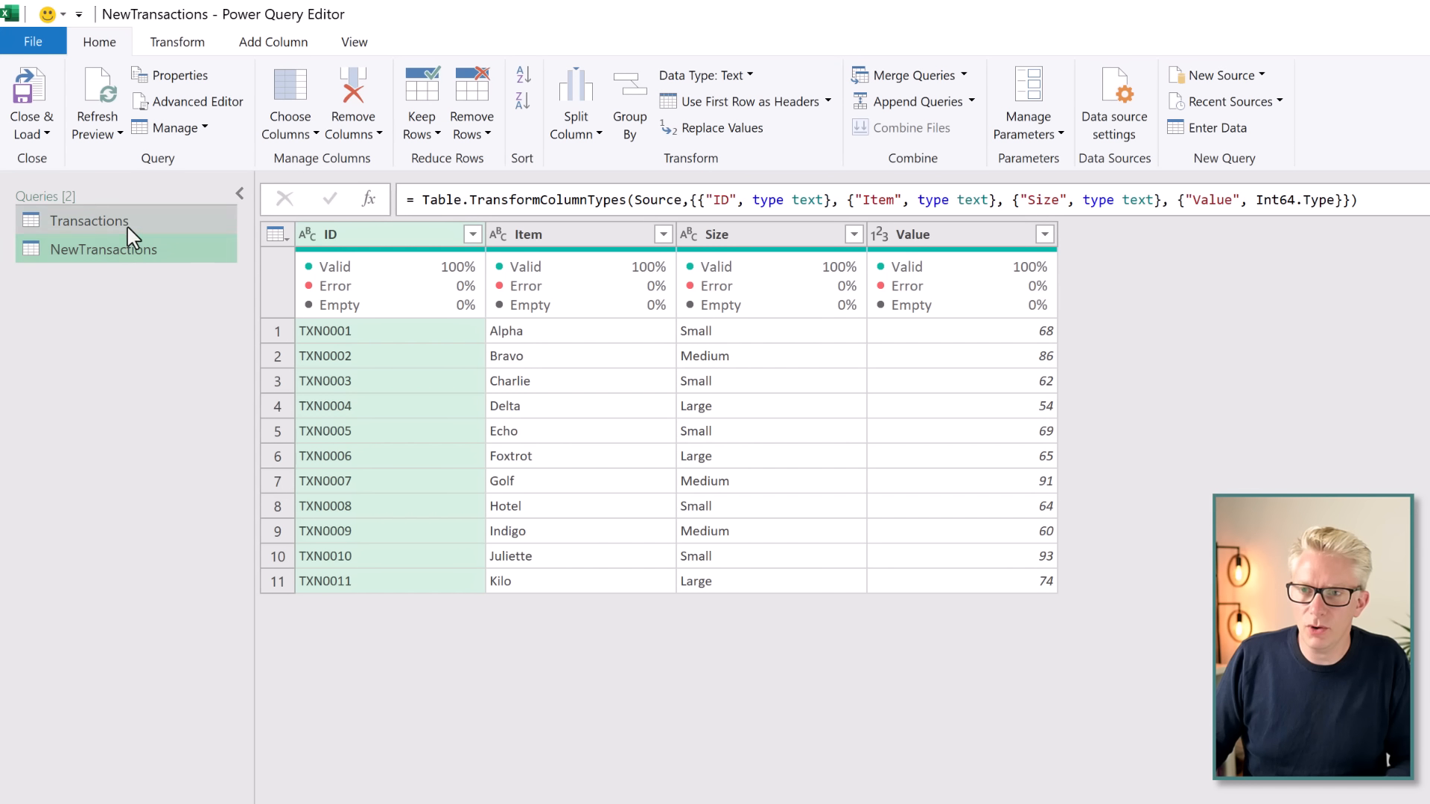
pyautogui.rightClick(131, 237)
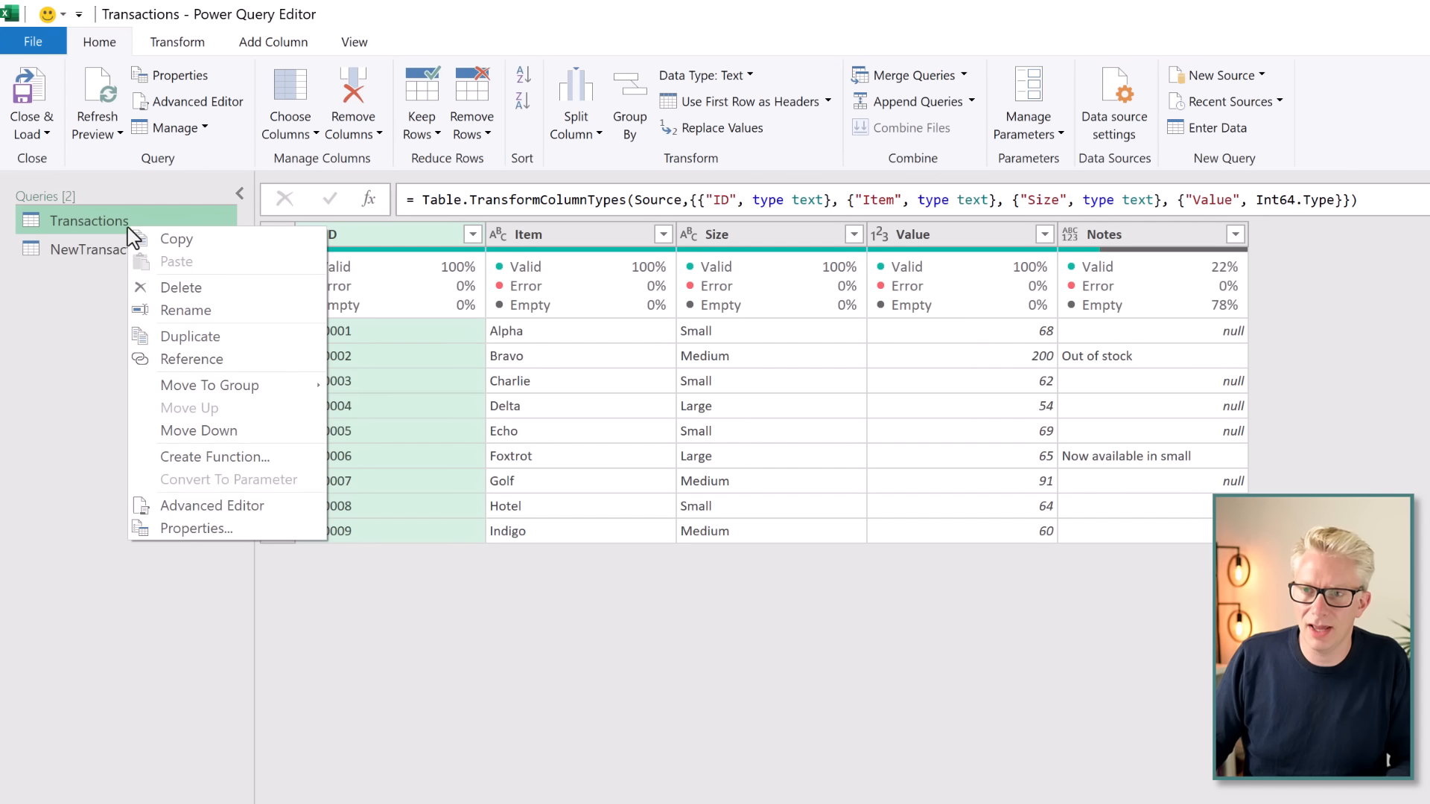
pyautogui.click(175, 338)
pyautogui.click(1309, 322)
pyautogui.press('BackSpace')
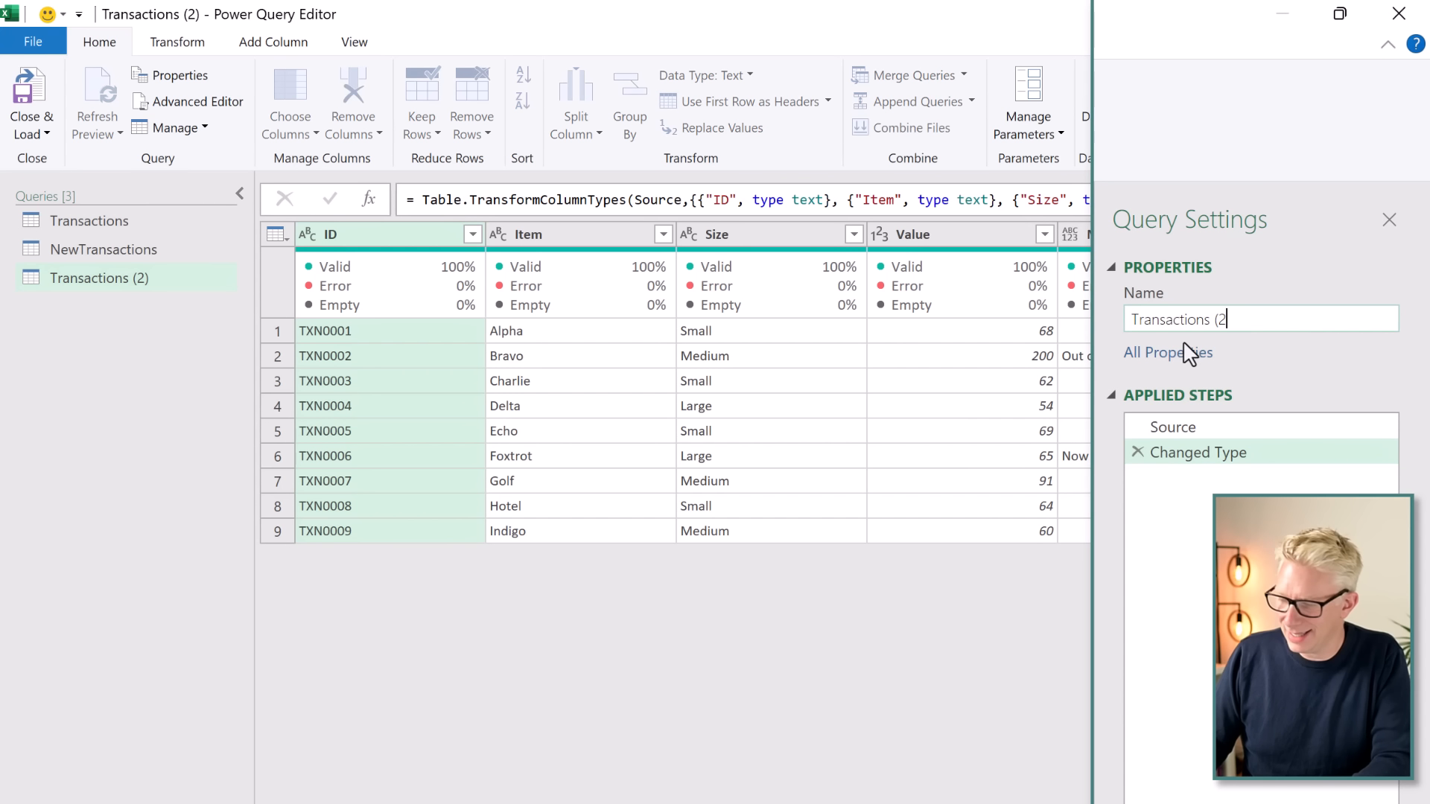
pyautogui.press('BackSpace')
pyautogui.press('BackSpace')
pyautogui.press('BackSpace')
pyautogui.write('Existing')
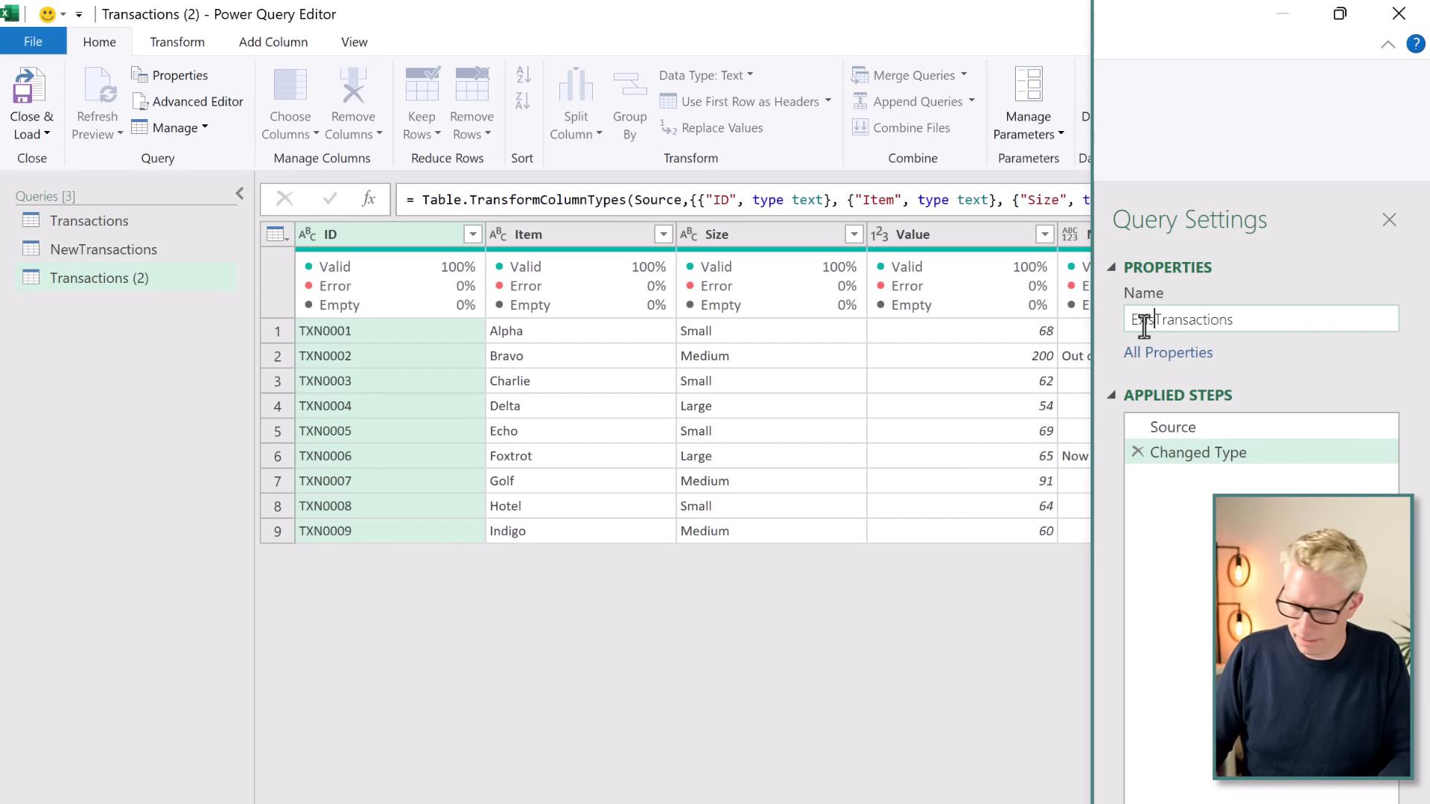
pyautogui.press('Return')
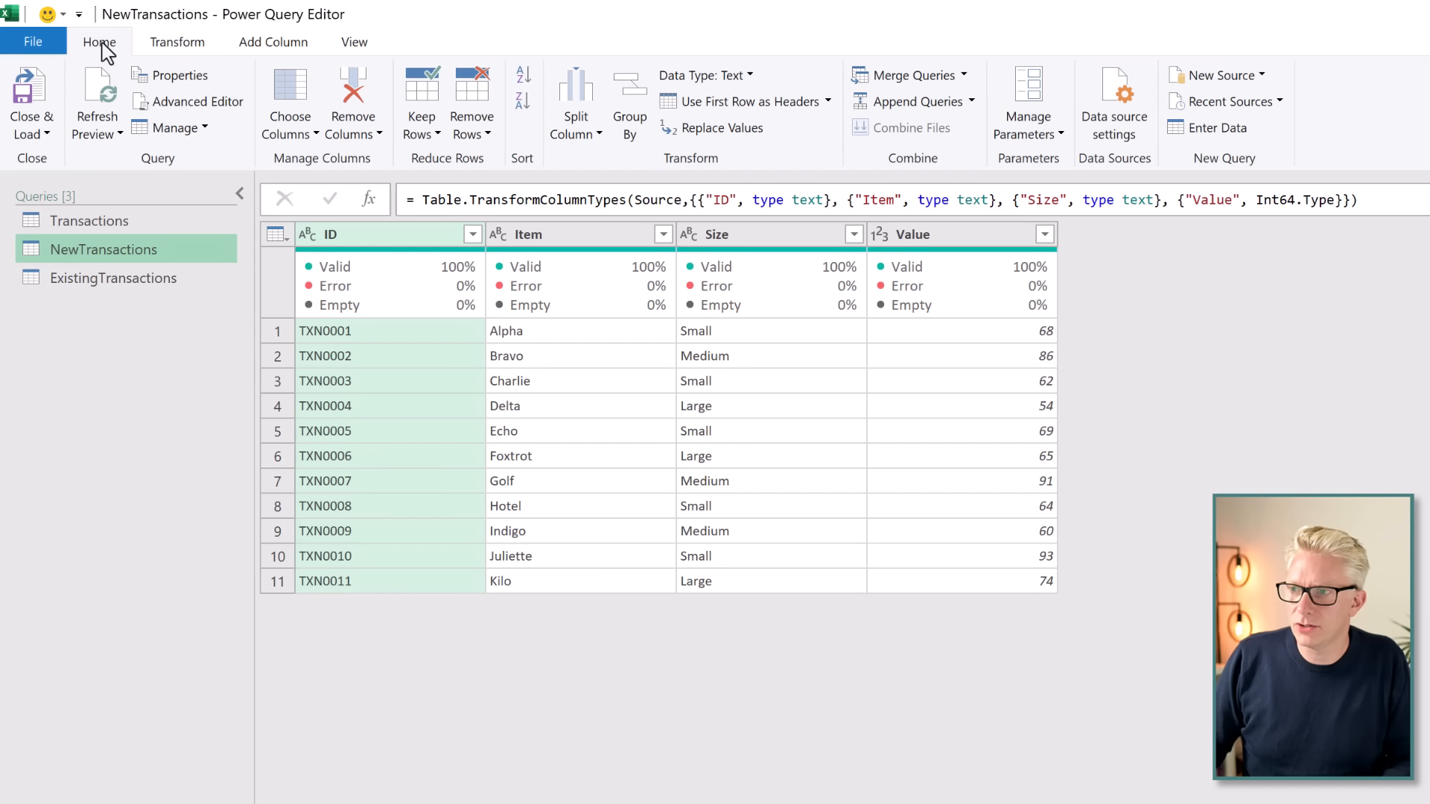
# Set up a merge of the NewTransactions query with ExistingTransactions, matching the ID columns of both tables.
pyautogui.click(901, 78)
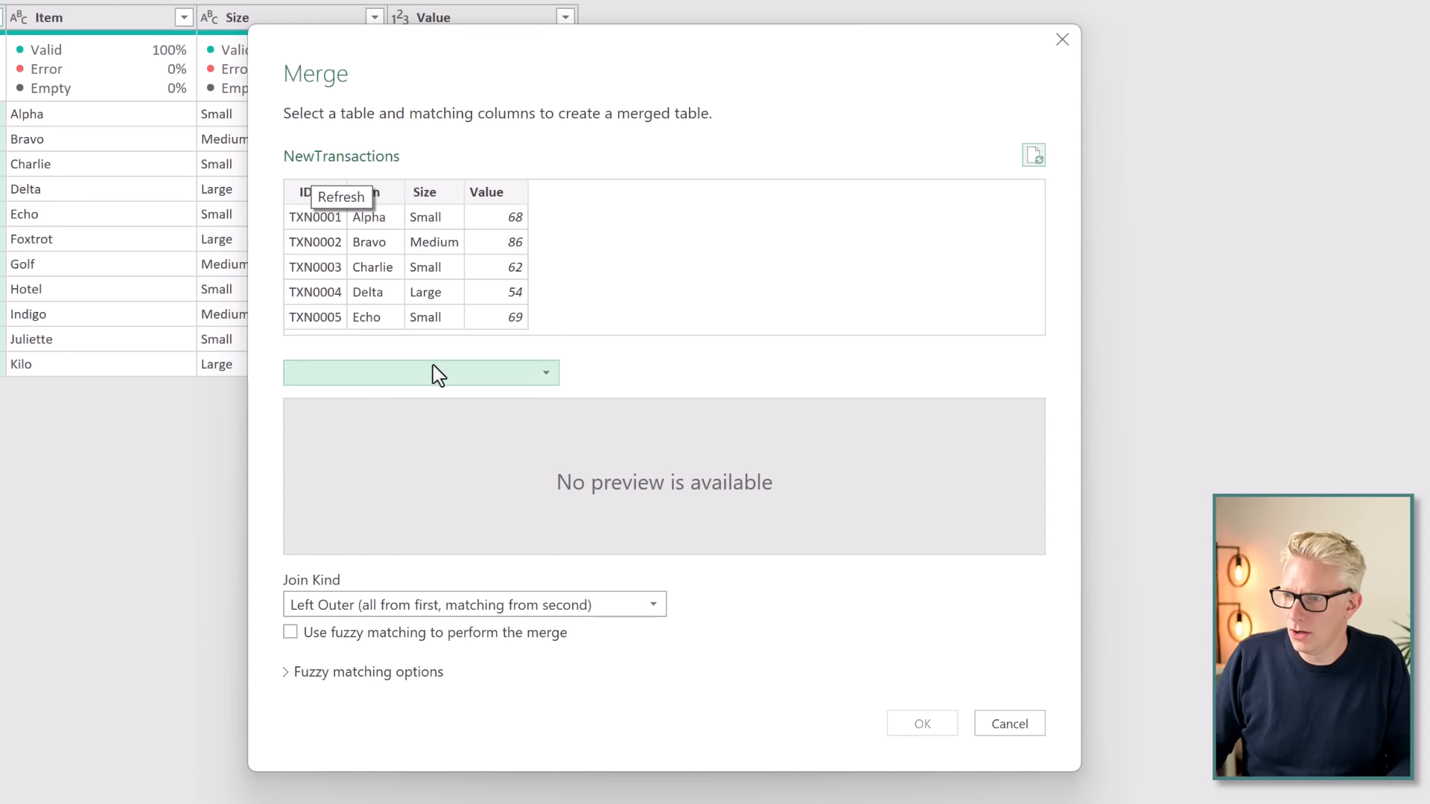
pyautogui.click(680, 484)
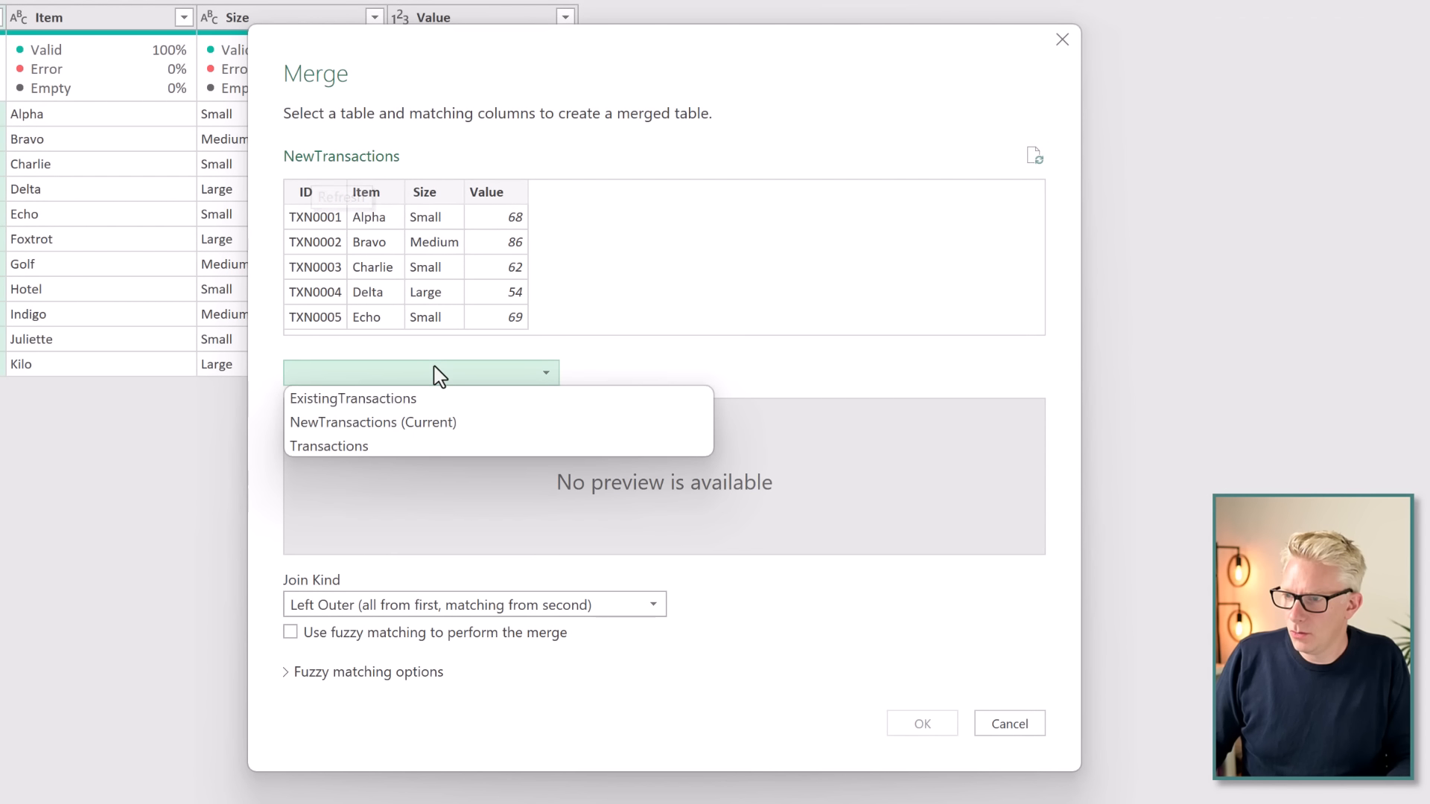
pyautogui.click(401, 400)
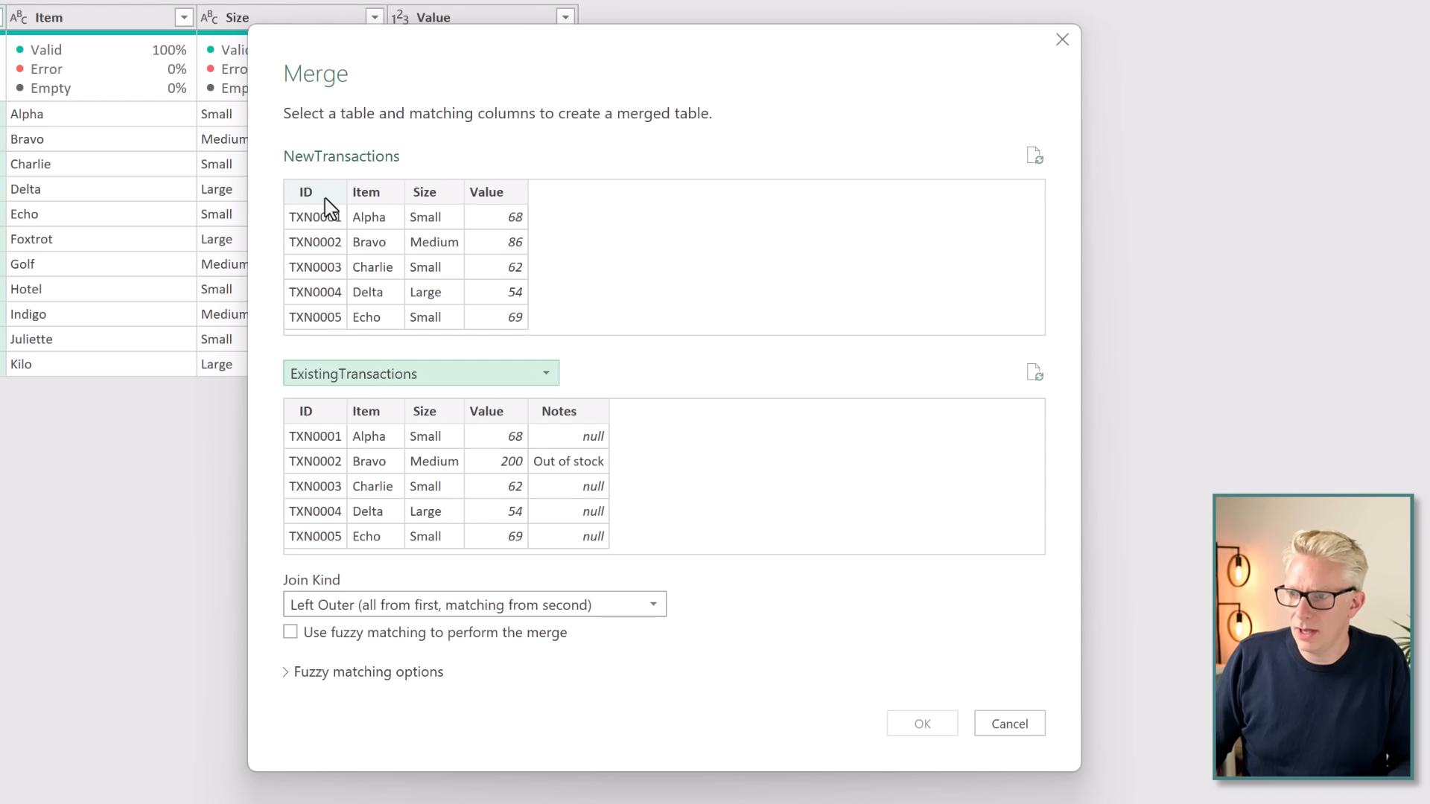
pyautogui.click(324, 194)
pyautogui.click(318, 411)
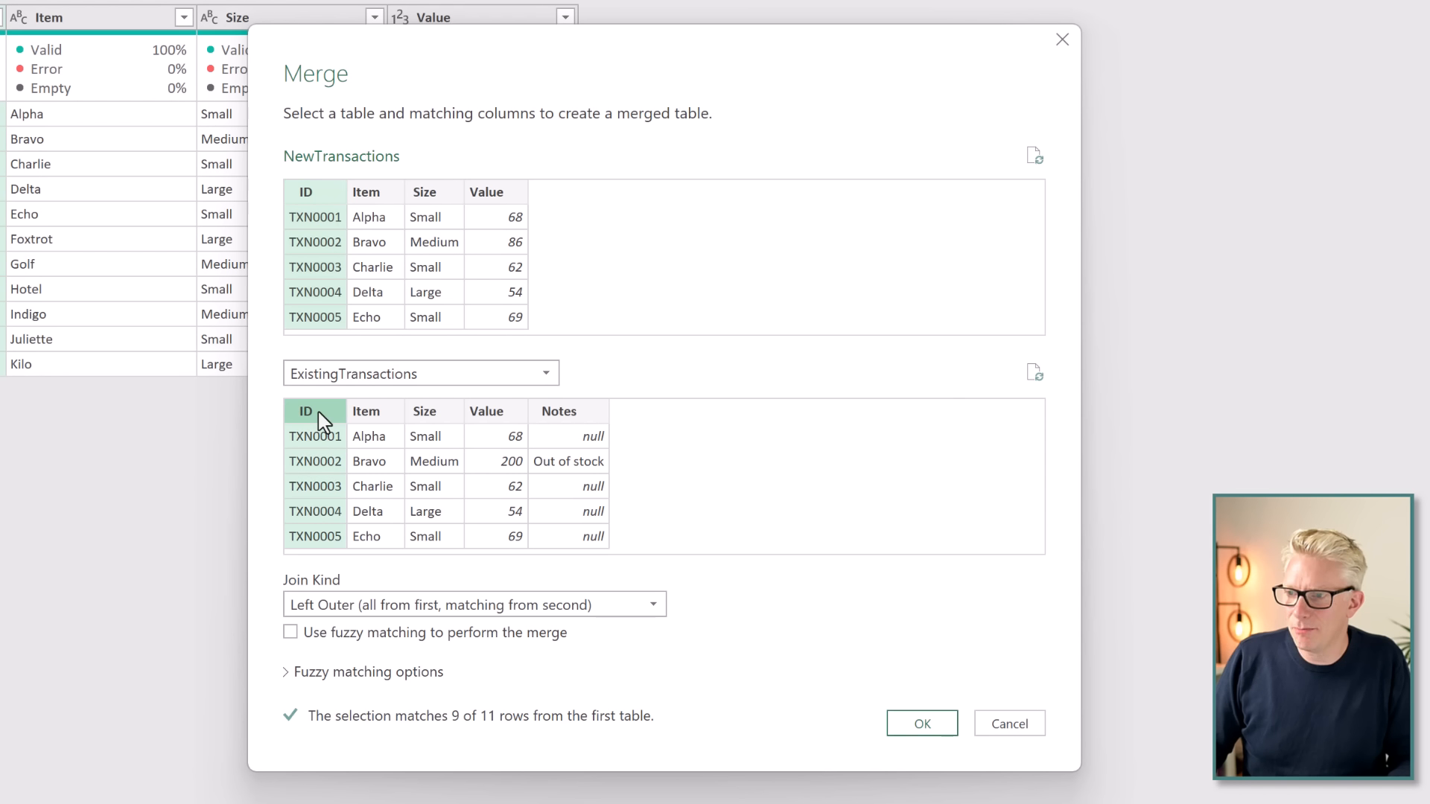